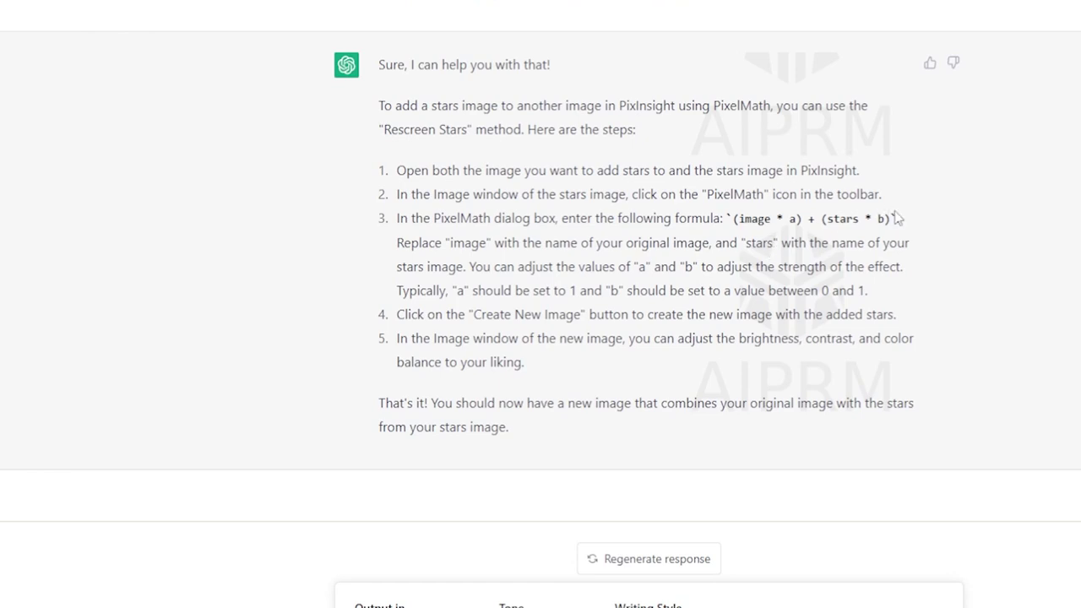
Select the (image * a) + (stars * b) formula in step 3 of ChatGPT's answer.
drag(893, 218, 731, 218)
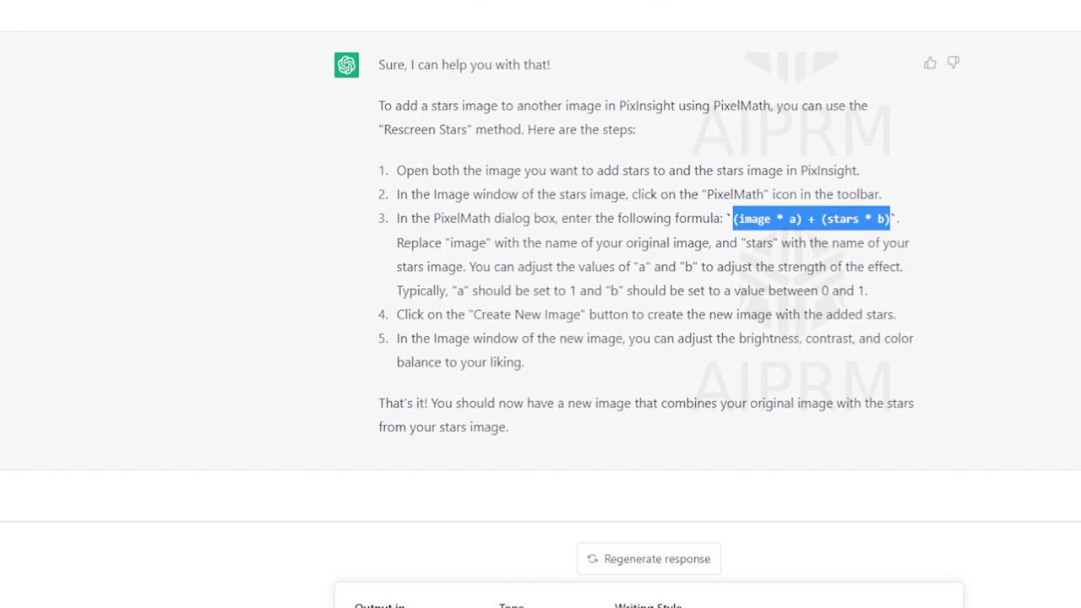
Review the Stars/Max(Stars) and Image1 + (Stars * 1.5) * (1 - Image1) formulas in Notepad.
click(629, 599)
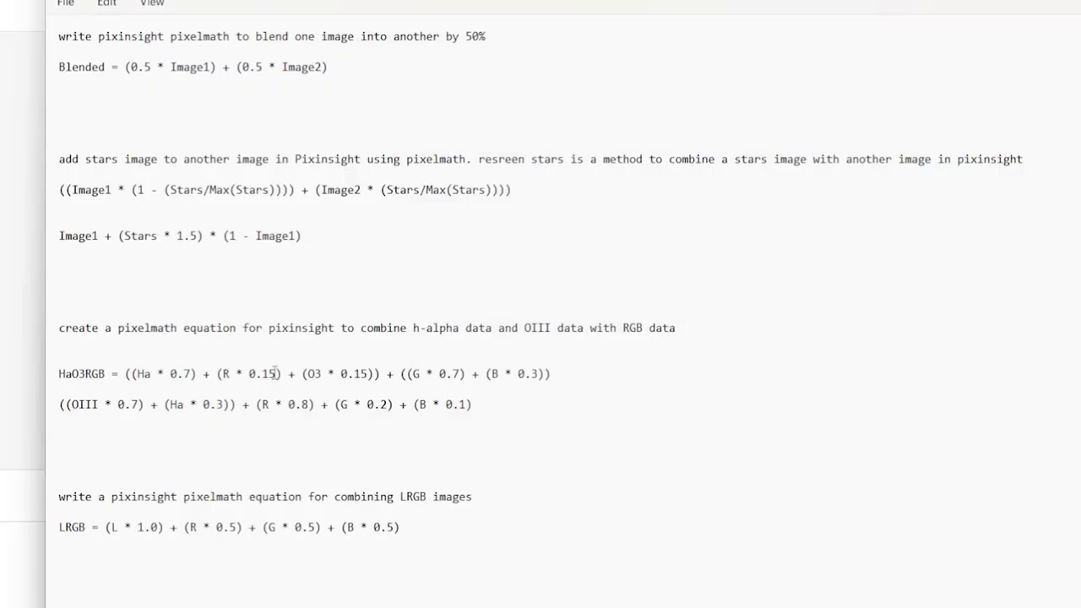
drag(512, 191, 65, 177)
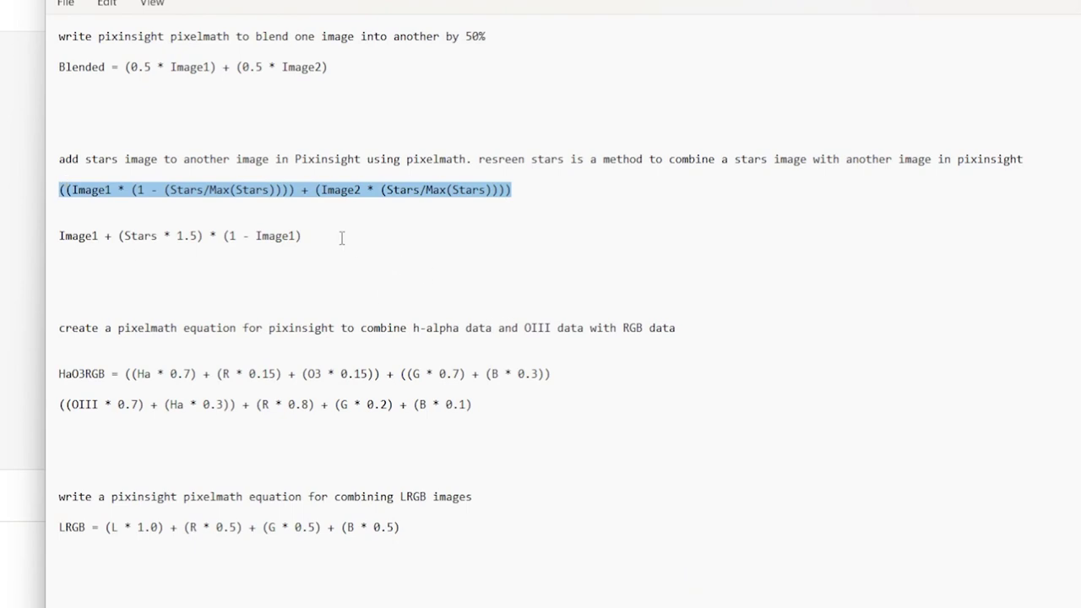
drag(342, 238, 57, 233)
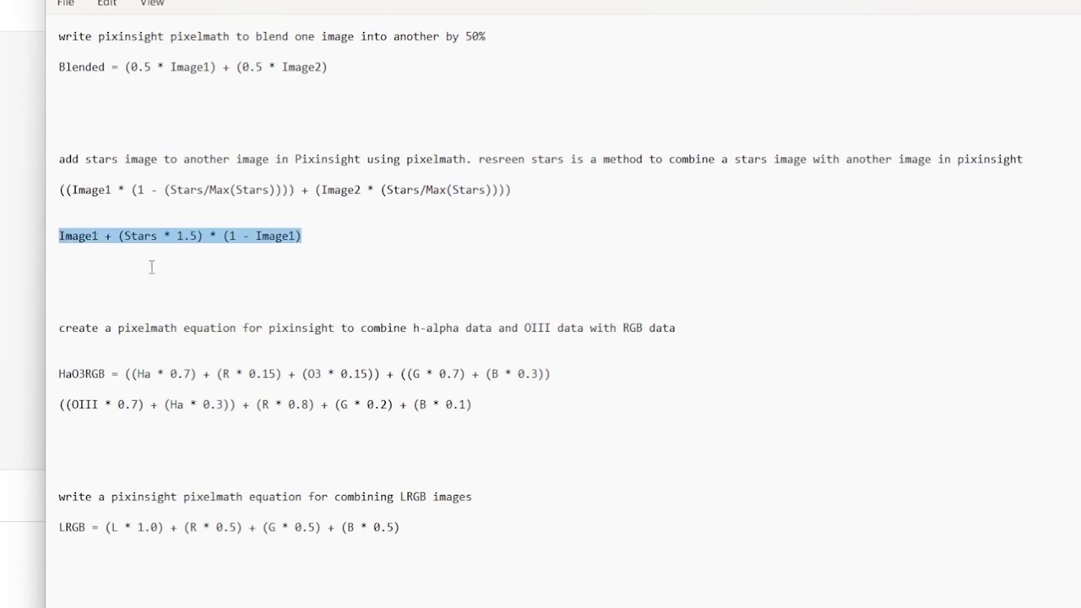
click(318, 231)
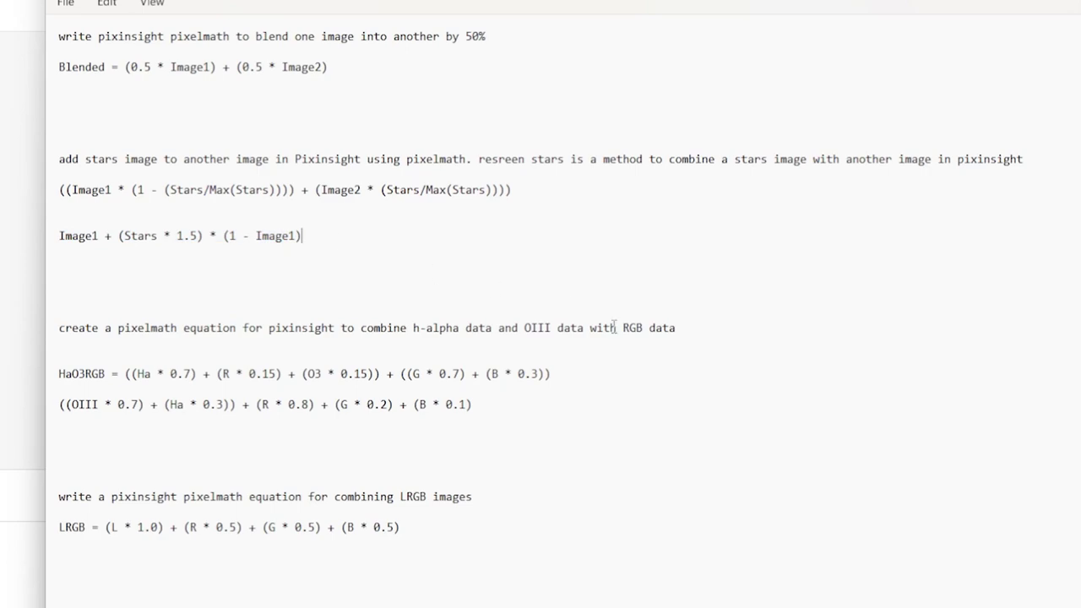
In PixInsight, bring Stars forward and open the saved Stars/Max(Stars) PixelMath setup.
click(653, 603)
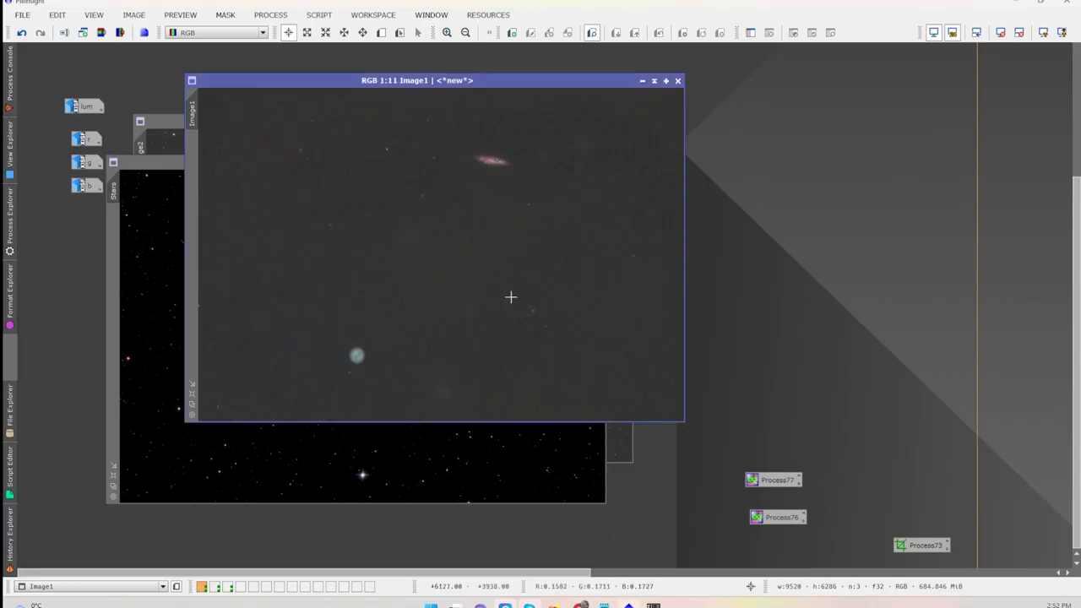
drag(382, 81, 395, 81)
click(166, 165)
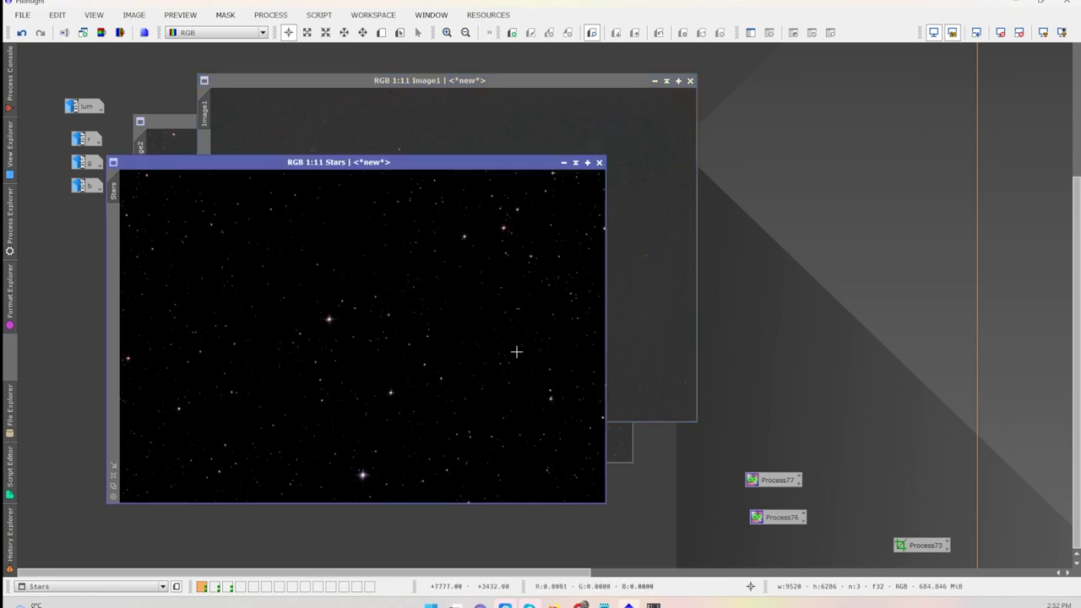
double_click(770, 482)
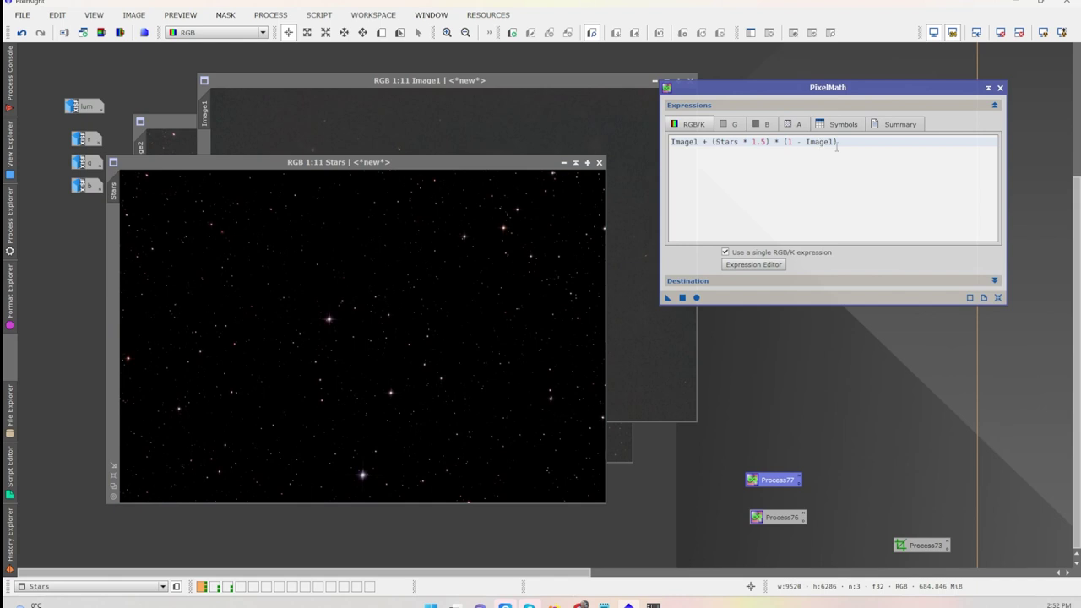
click(1000, 87)
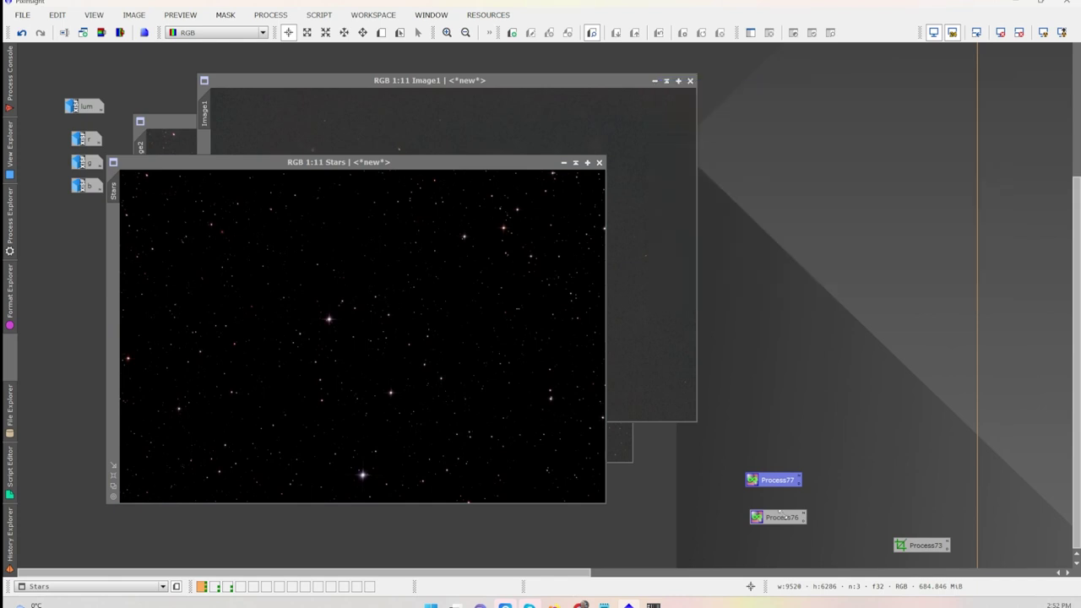
double_click(778, 517)
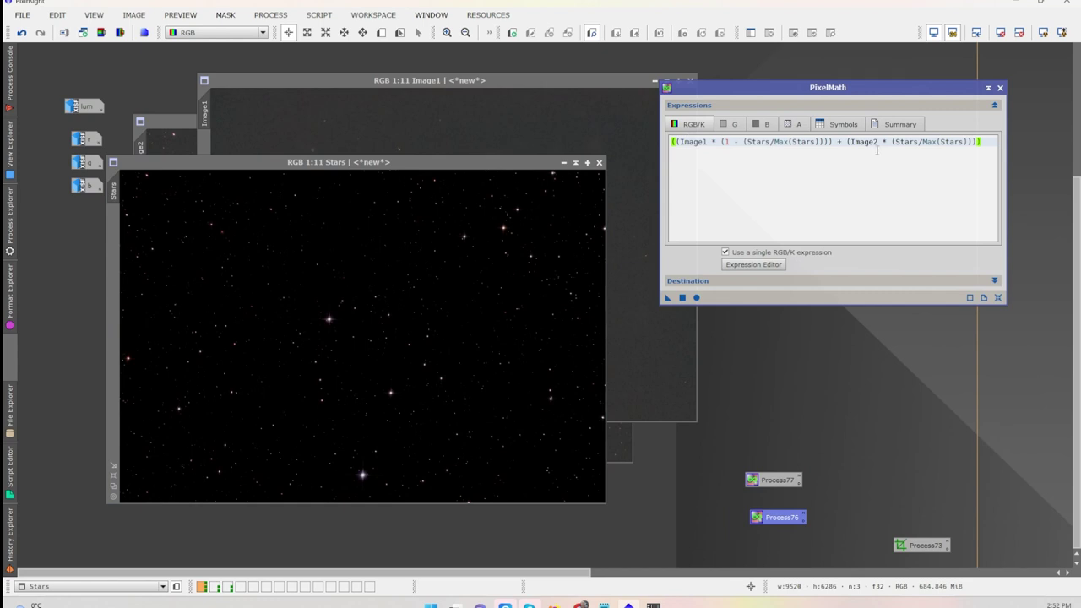
Apply the expression to create Image19, then show PixelMath's Destination options.
click(682, 297)
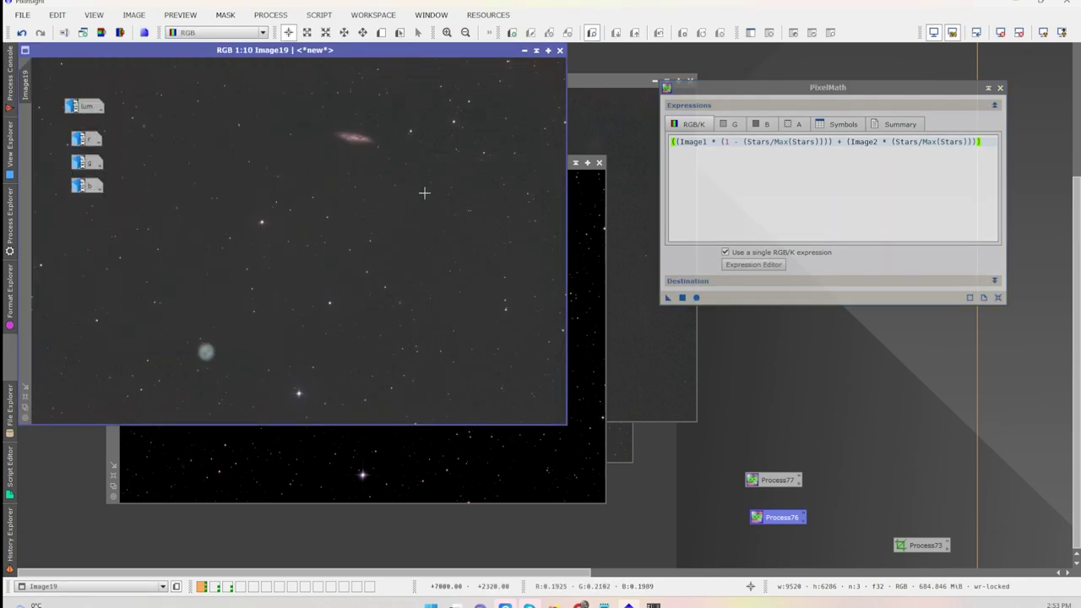
drag(338, 54, 383, 97)
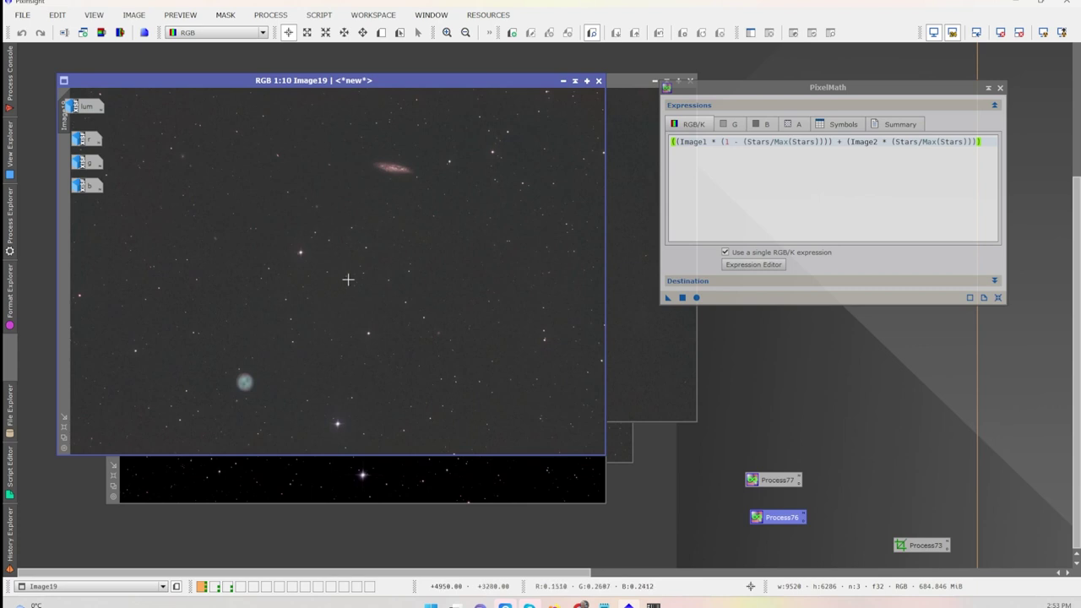
click(757, 93)
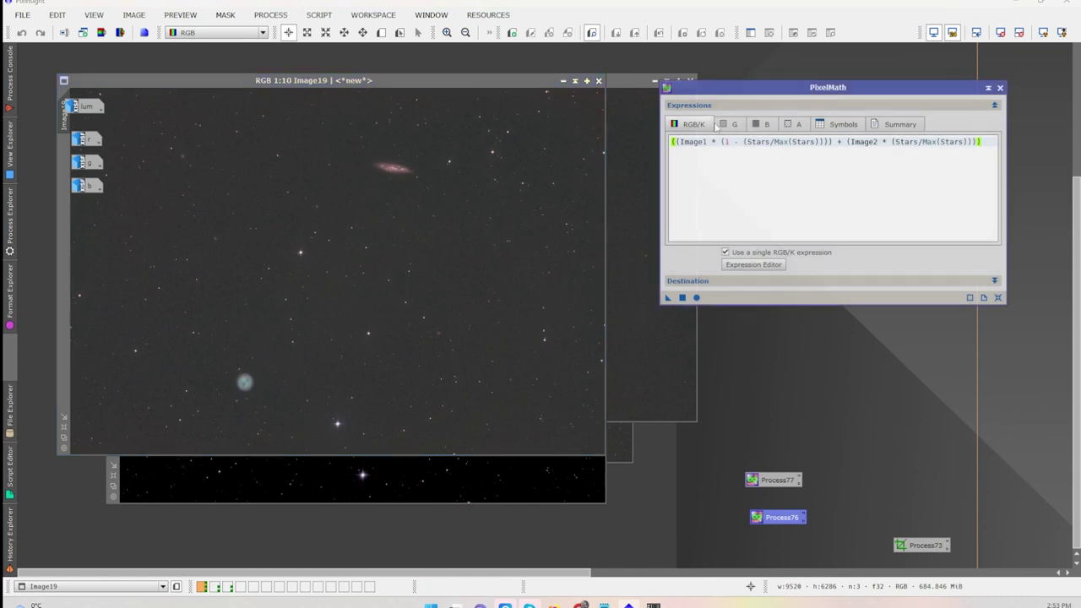
click(719, 282)
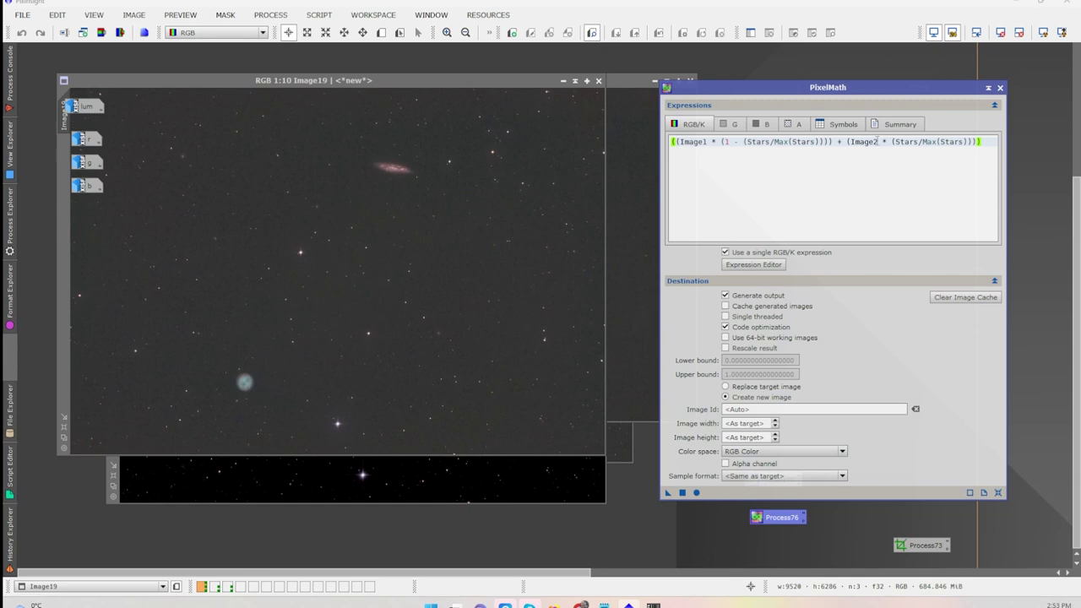
Create Image20 using the saved Image1 + (Stars * 1.5) * (1 - Image1) setup.
click(1000, 87)
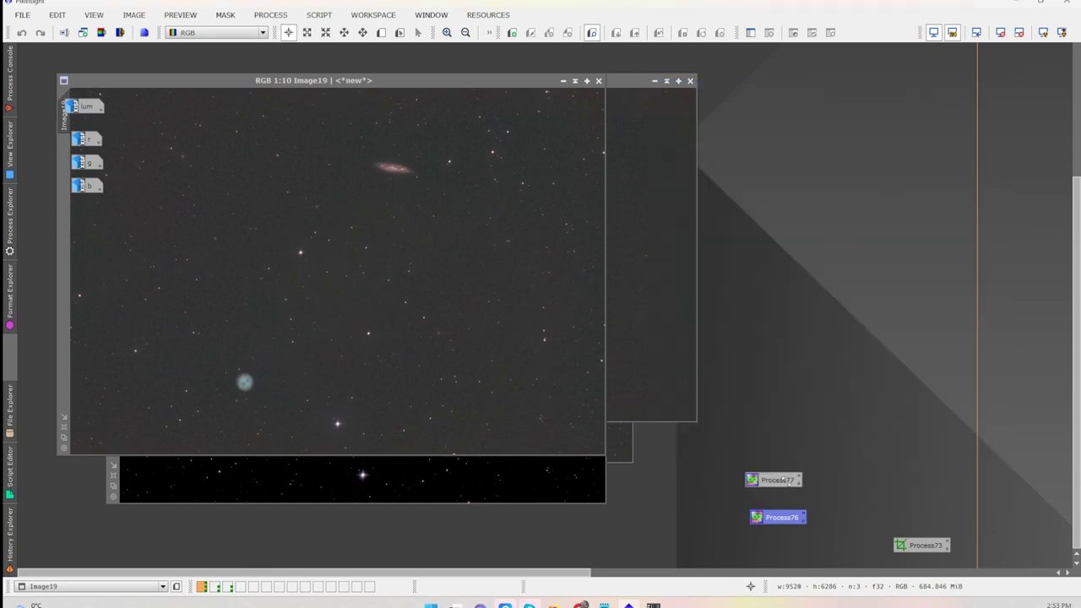
double_click(784, 479)
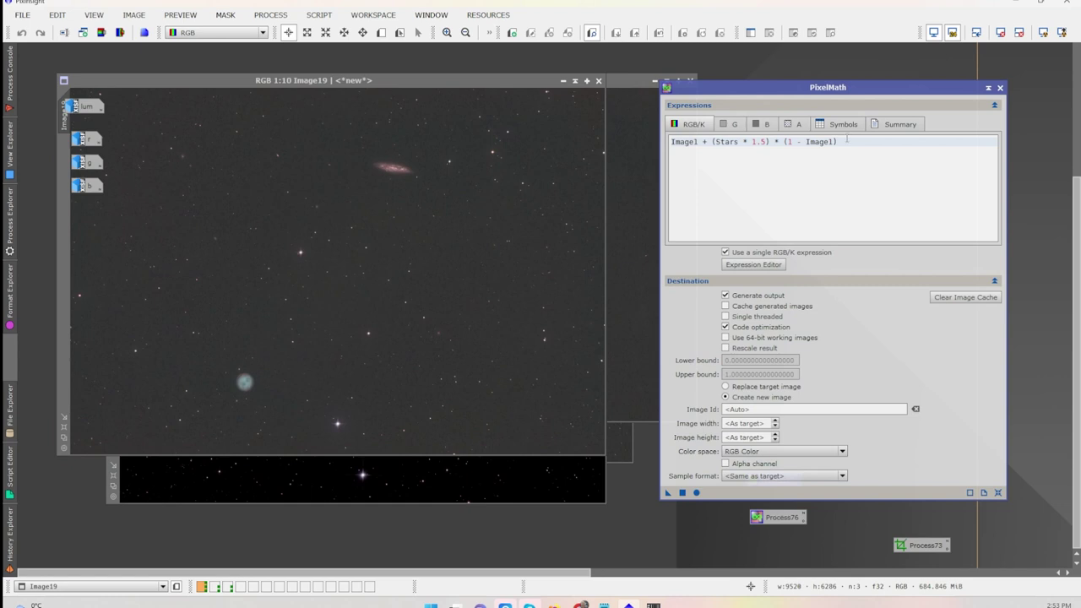
triple_click(847, 141)
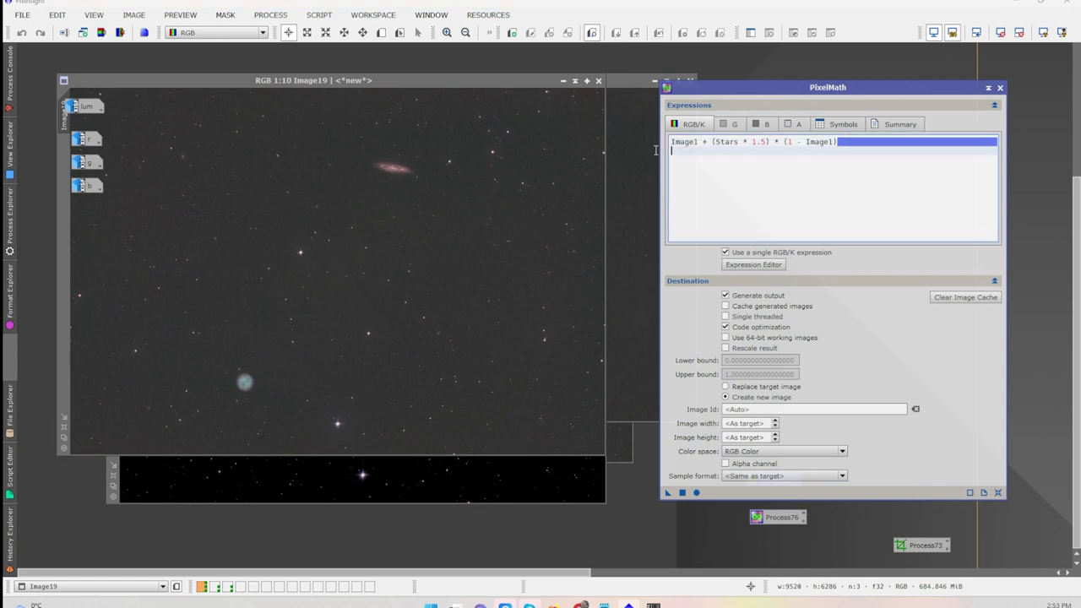
click(822, 200)
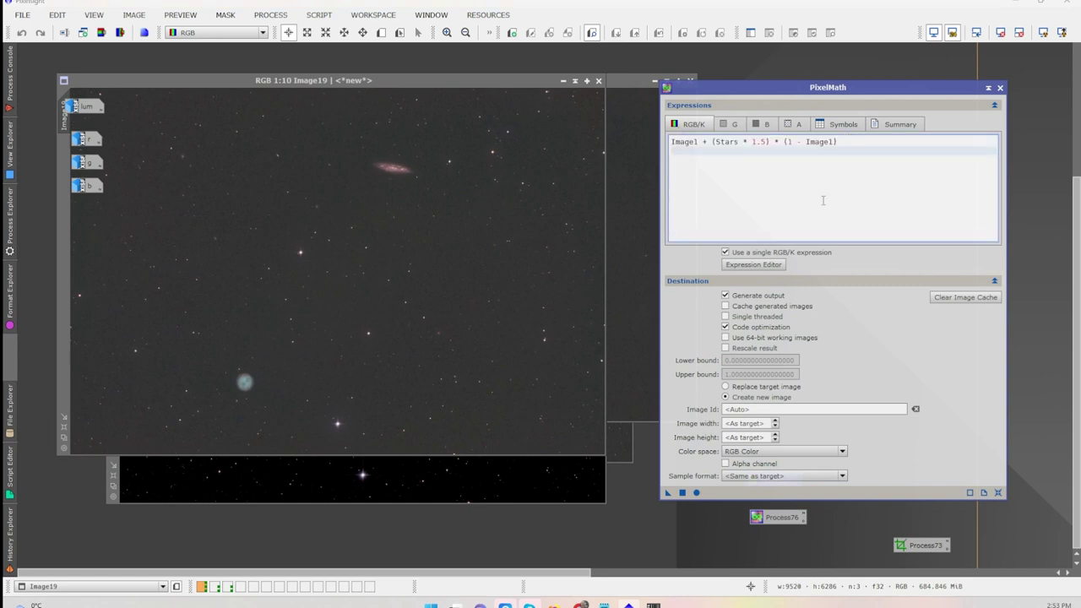
double_click(759, 141)
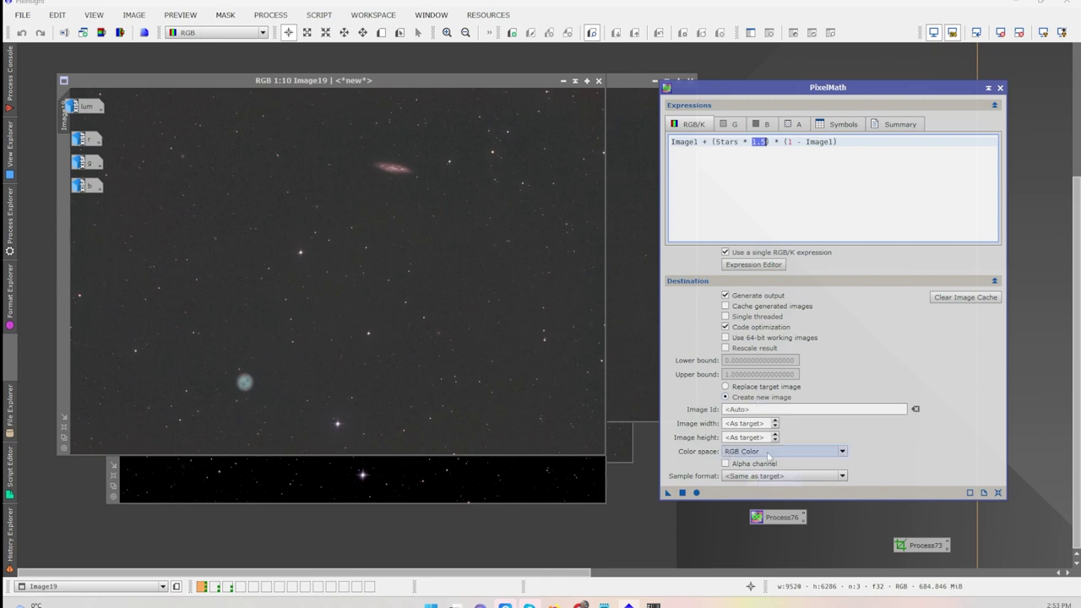
click(846, 142)
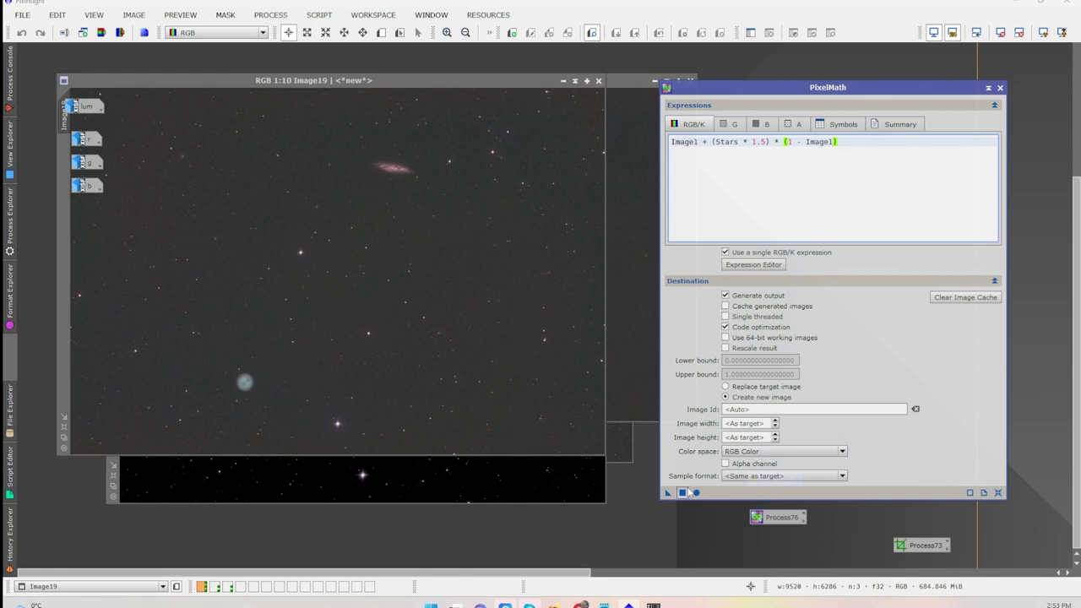
click(683, 491)
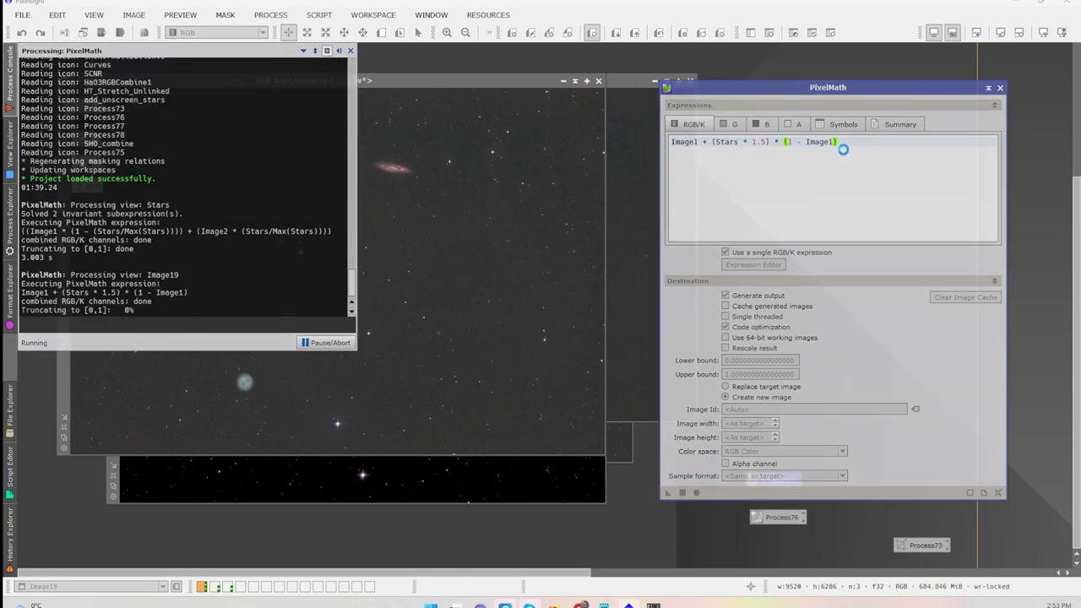
Place Image20 to the right of Image19 and compare their stars.
click(1000, 87)
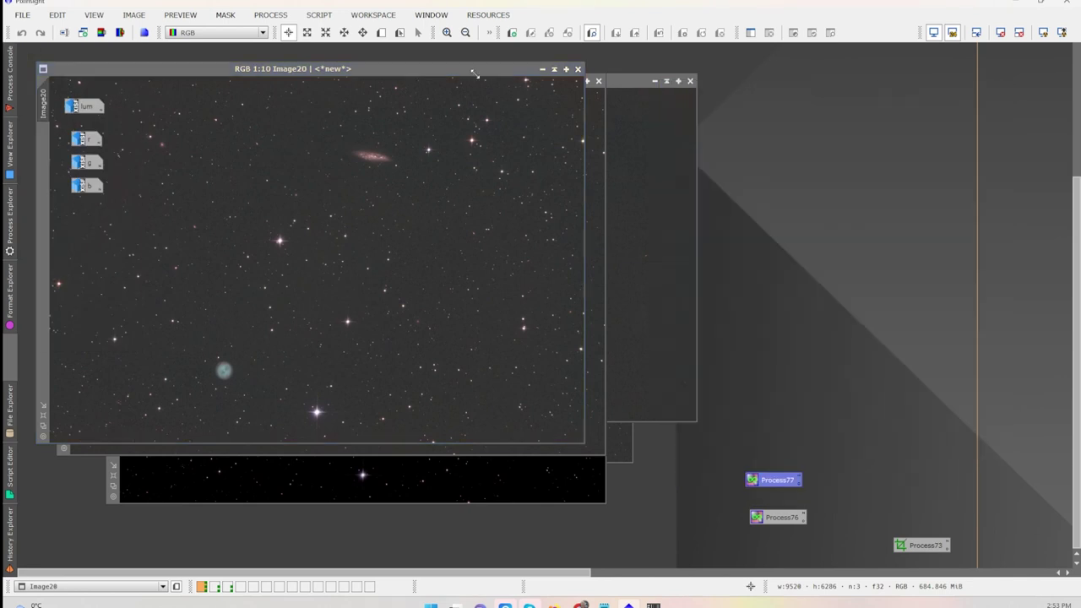
double_click(473, 73)
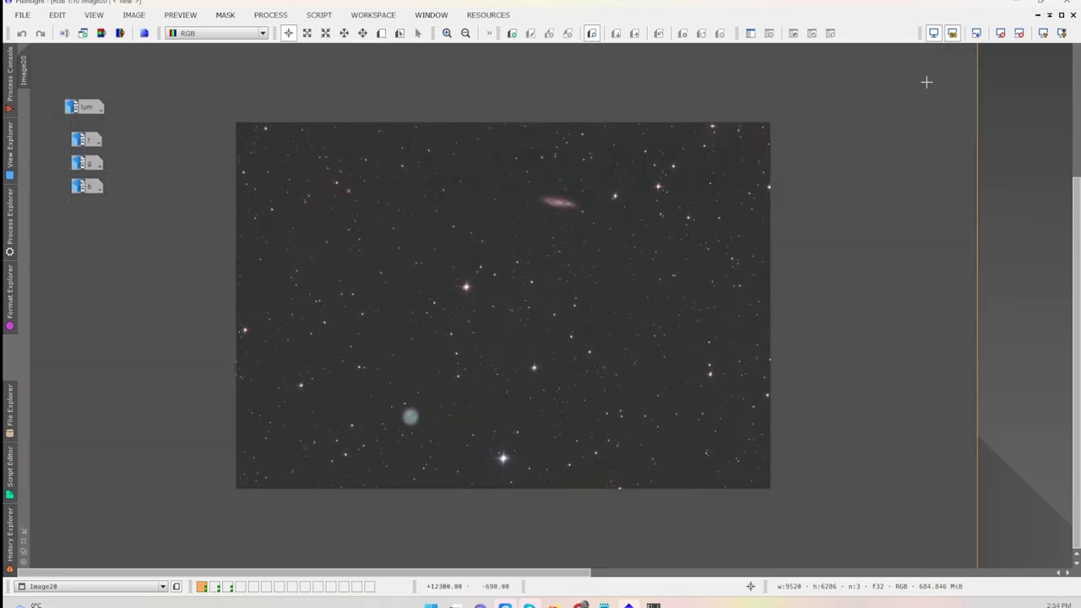
click(1062, 15)
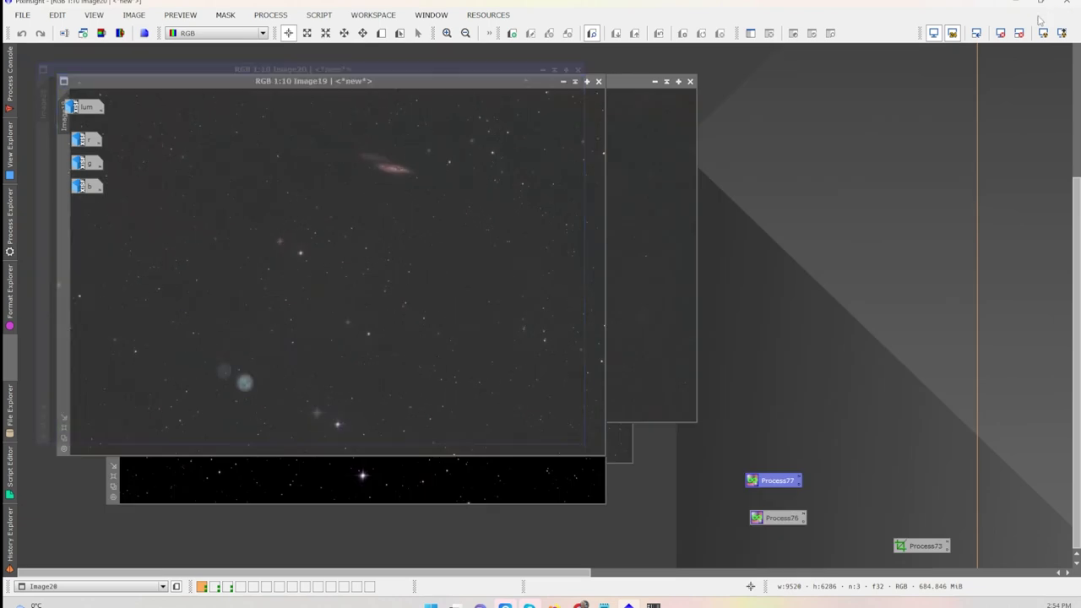
drag(415, 70, 824, 114)
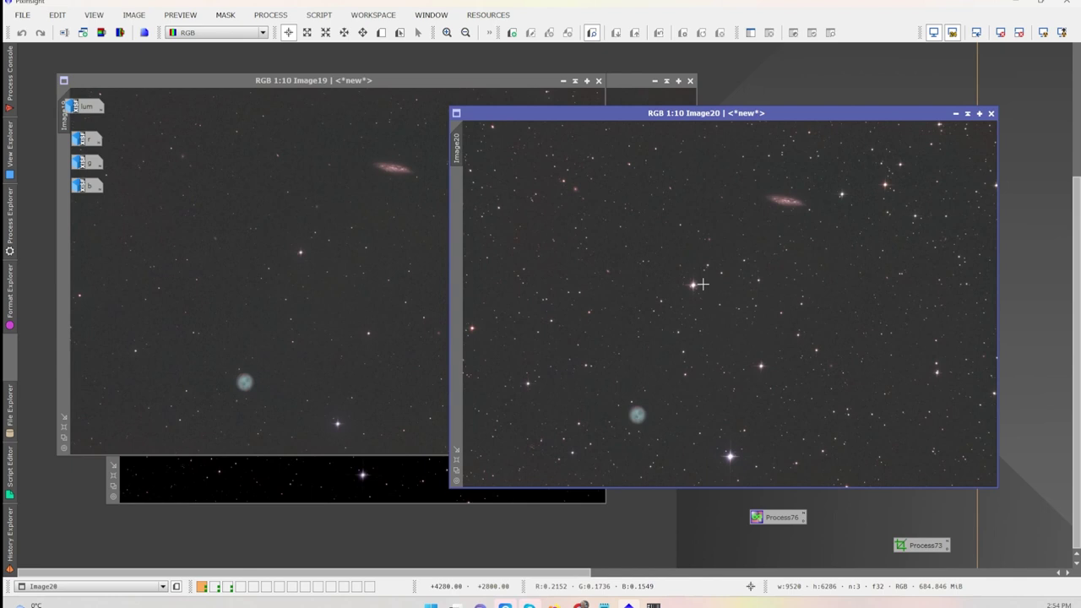
click(301, 251)
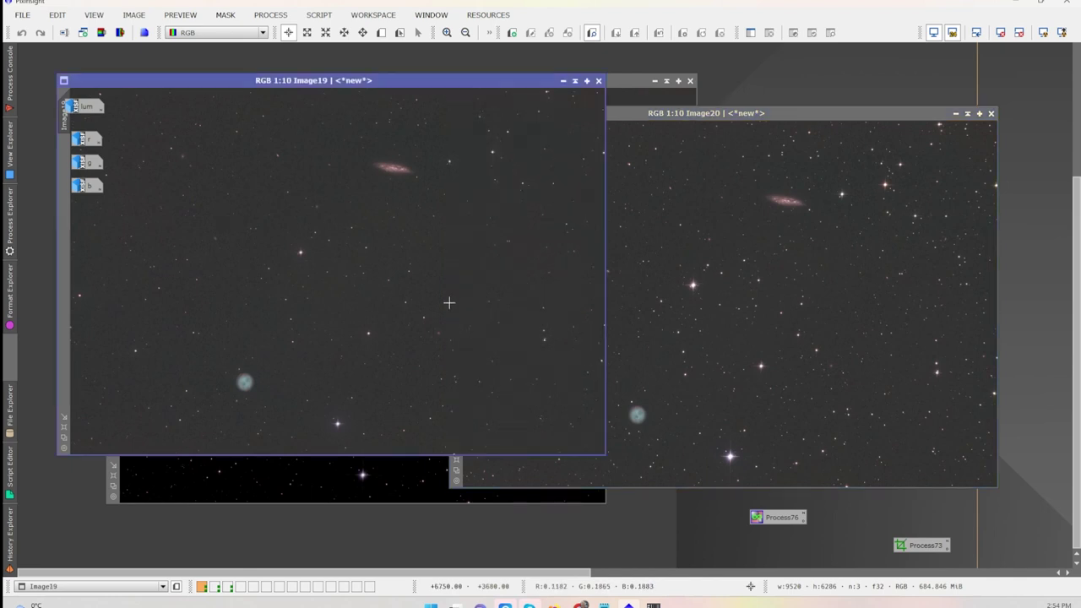
click(753, 296)
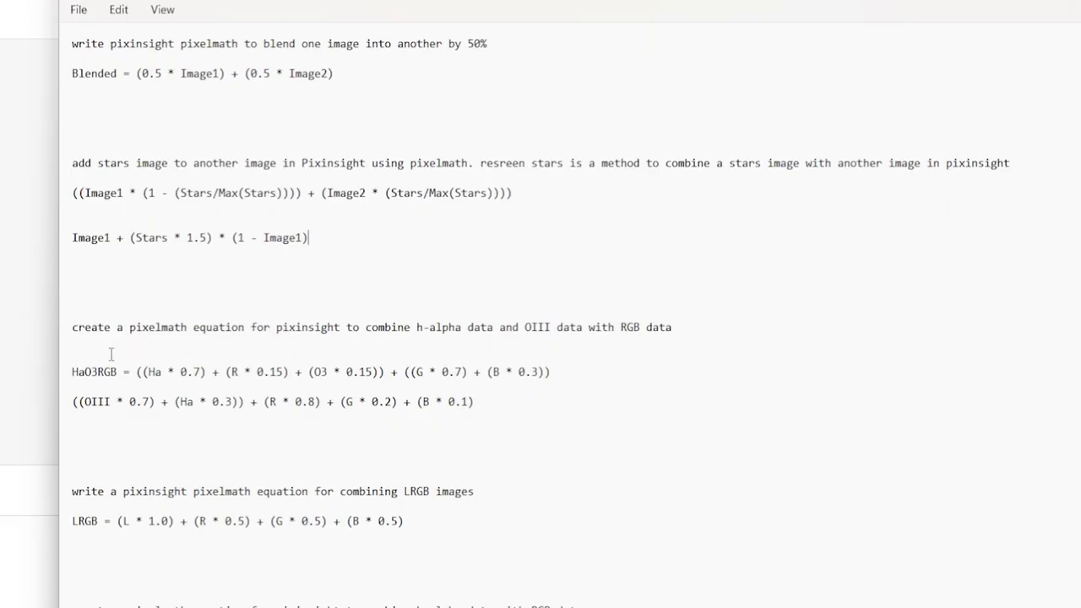
Copy the Notepad line requesting a PixelMath equation for h-alpha and OIII with RGB.
drag(74, 327, 683, 337)
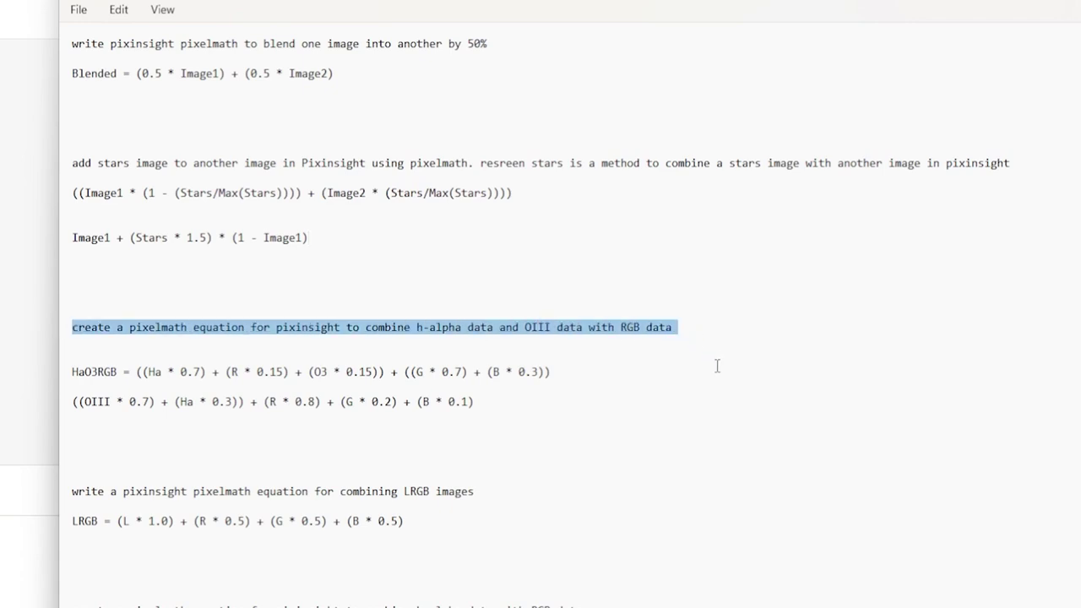
right_click(637, 330)
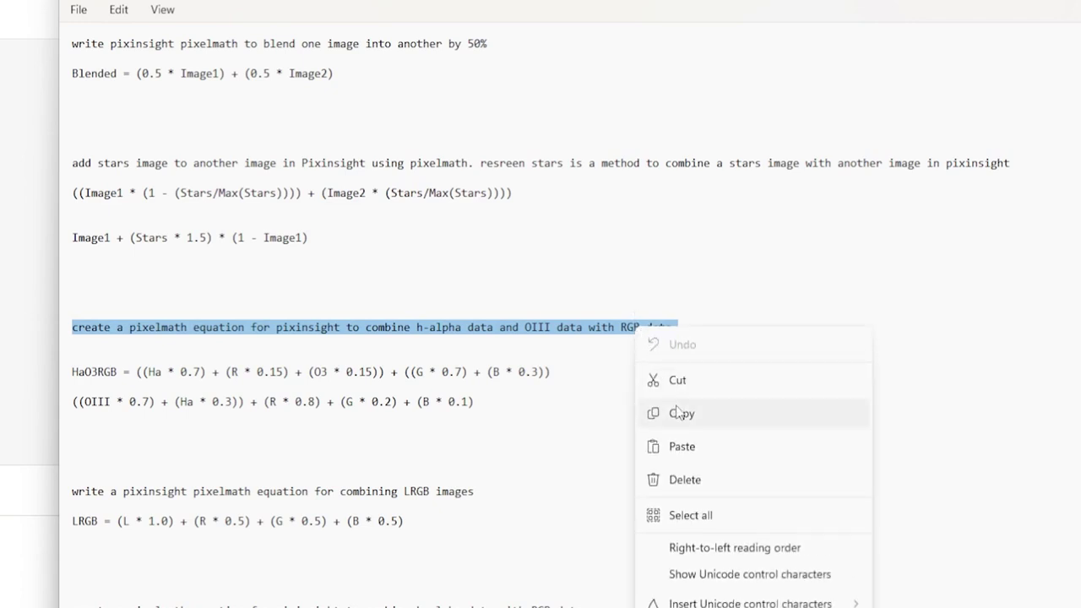
click(678, 413)
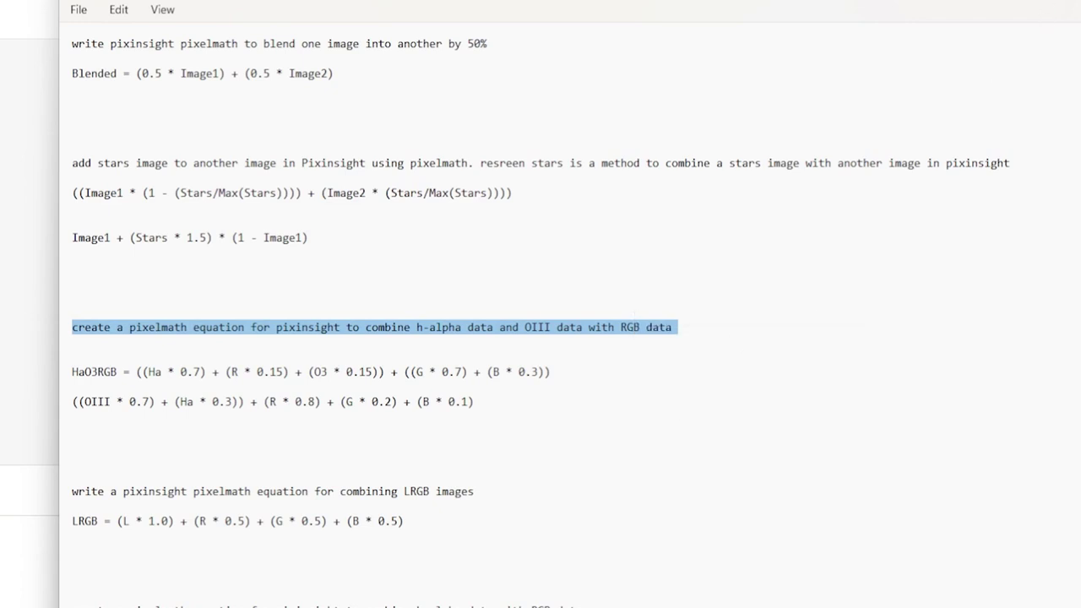
Submit the pasted h-alpha, OIII and RGB prompt to ChatGPT.
key(alt+Tab)
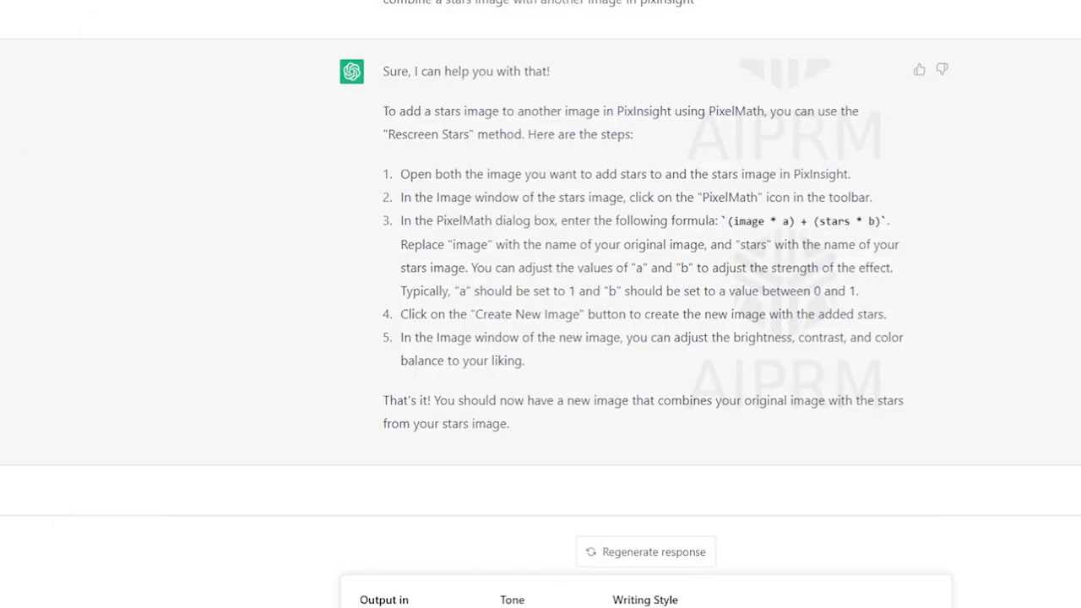
key(Return)
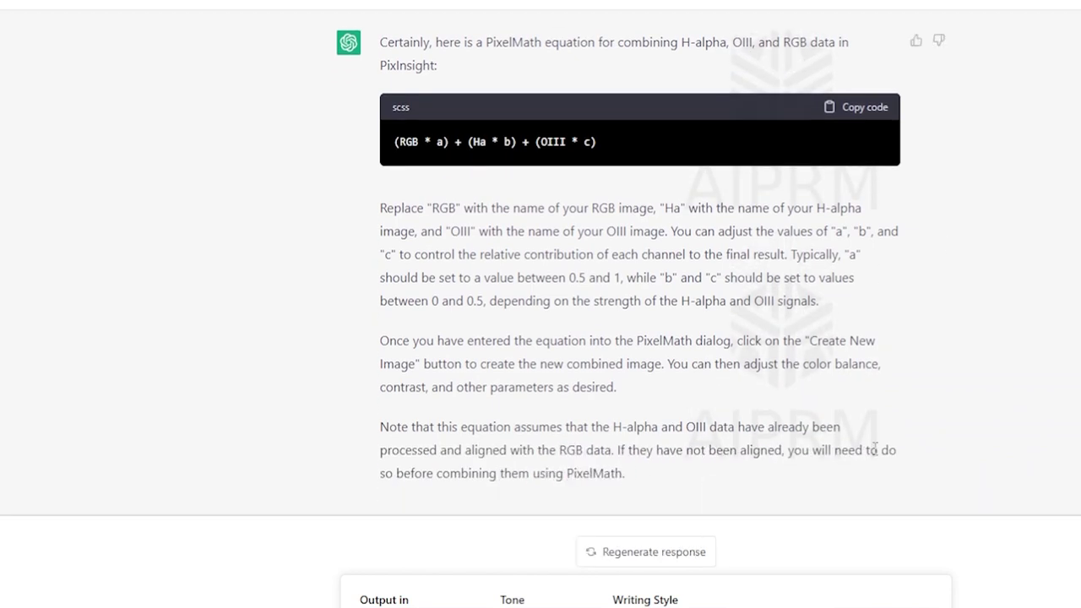
Paste ChatGPT's (RGB * a) + (Ha * b) + (OIII * c) below Notepad's OIII equation.
click(859, 107)
key(alt+Tab)
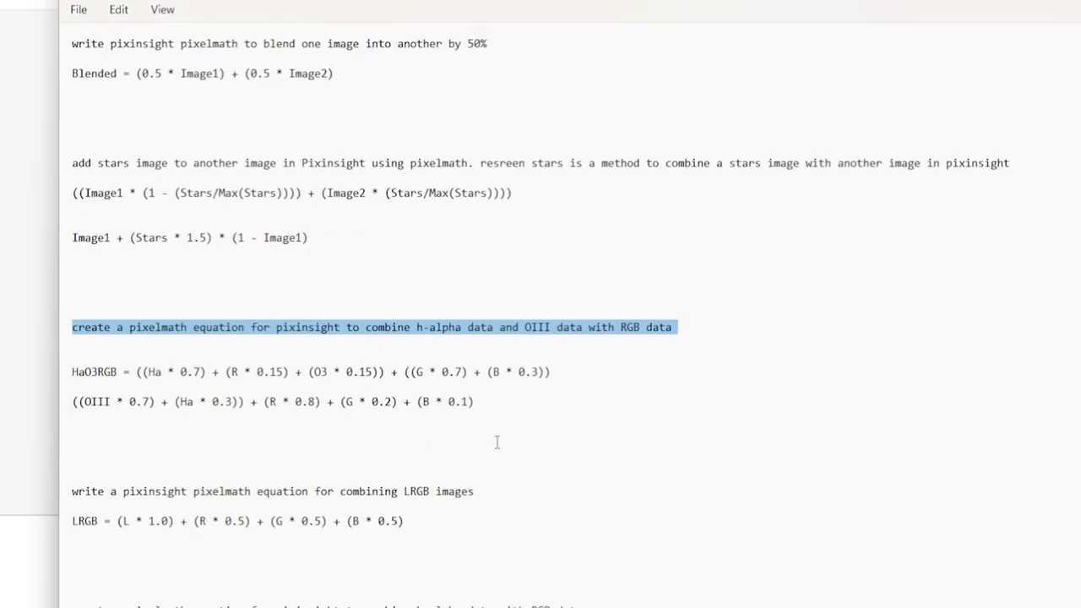
click(524, 477)
key(Return)
key(Return)
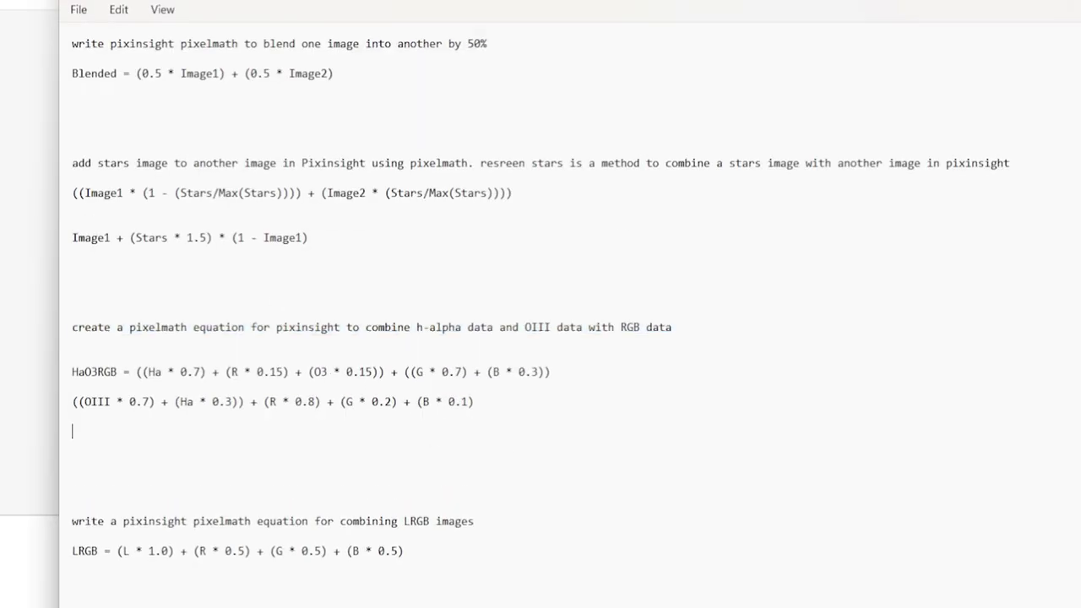
key(ctrl+v)
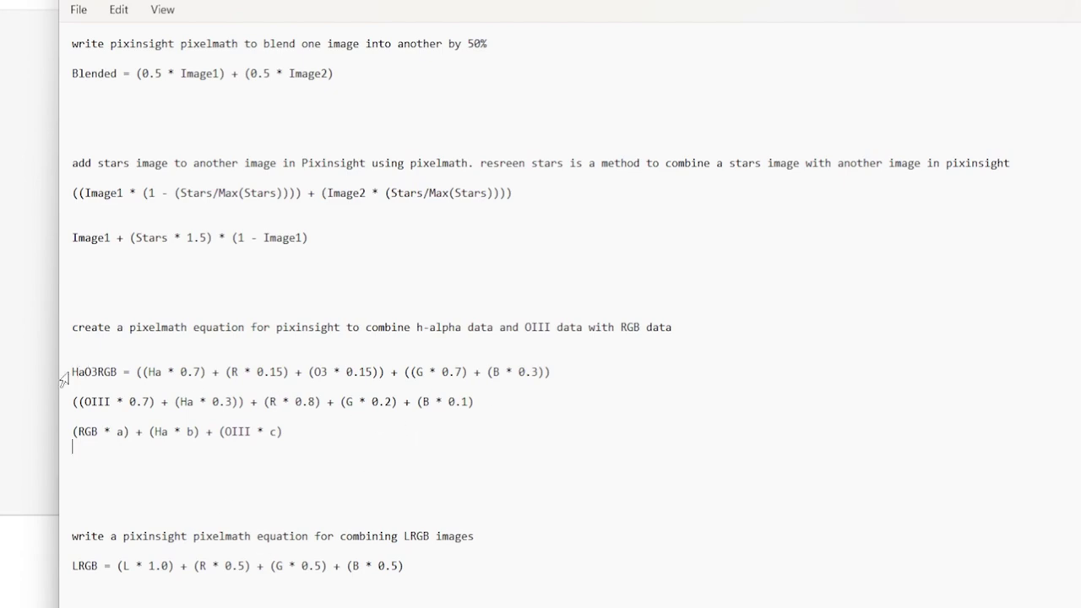
drag(73, 371, 509, 407)
click(571, 403)
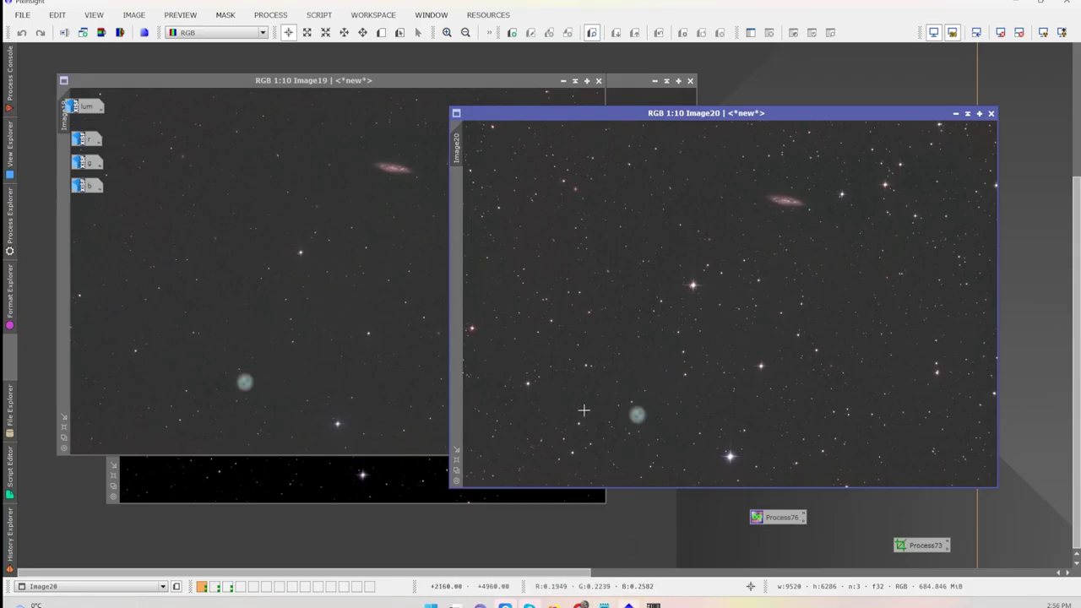
On workspace 3, close Image53, inspect the OIII, R and Ha masters, and open Process75.
click(227, 588)
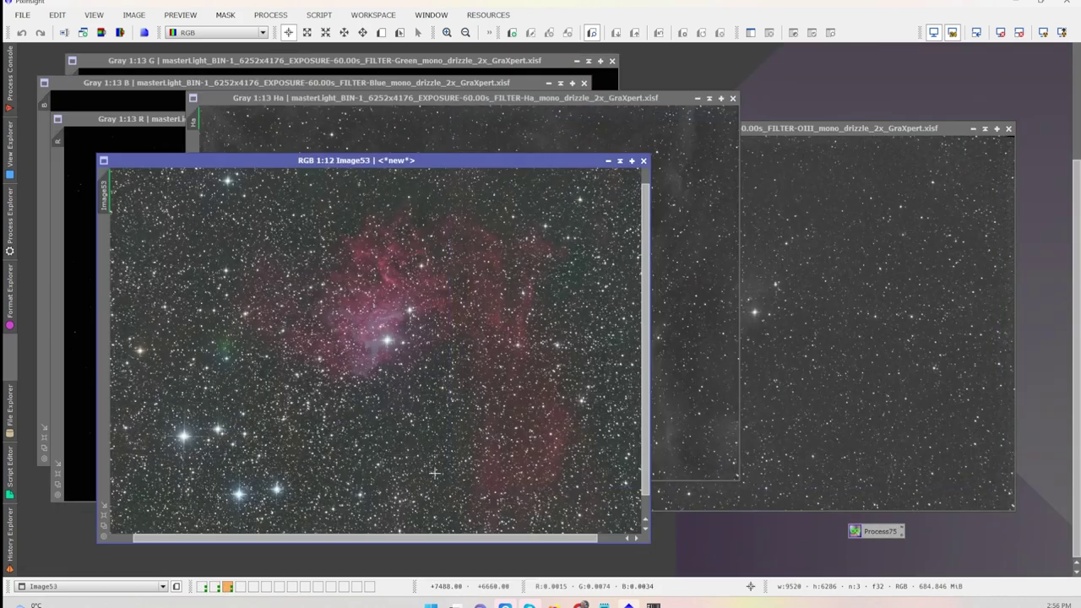
click(642, 161)
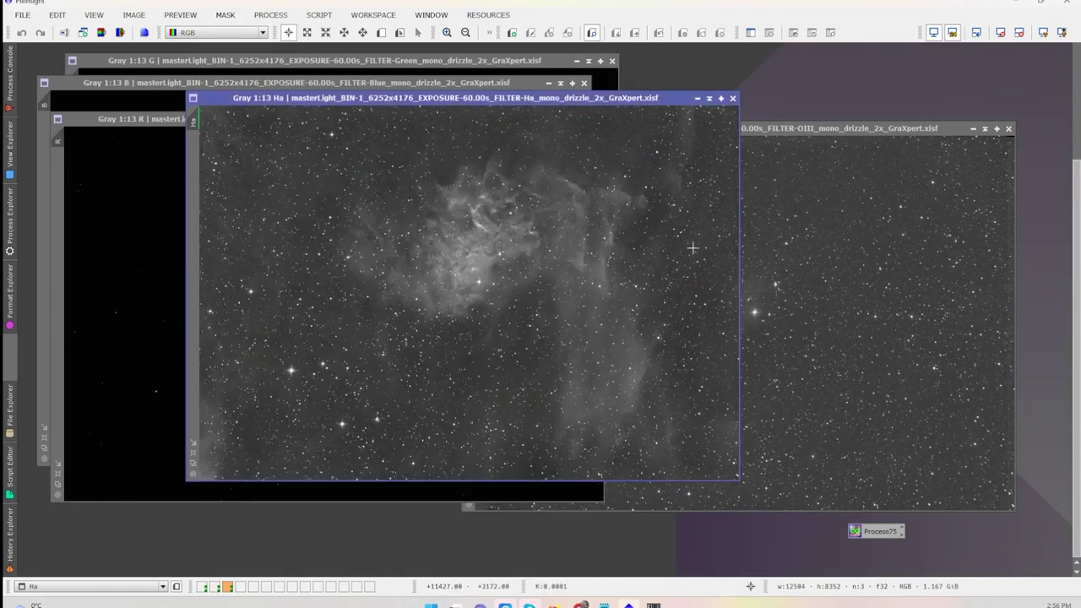
click(899, 260)
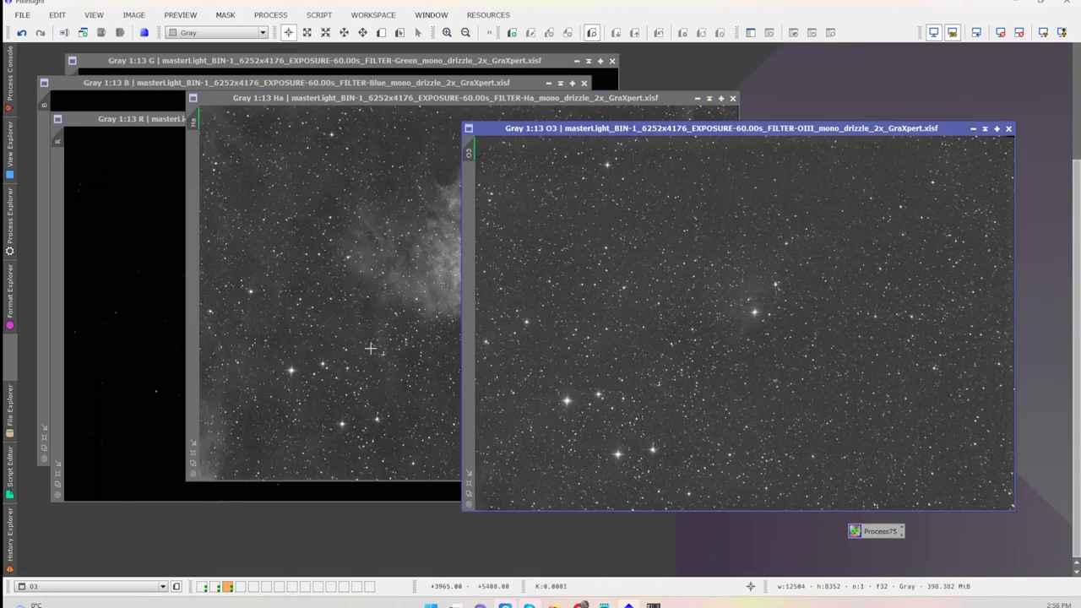
click(141, 248)
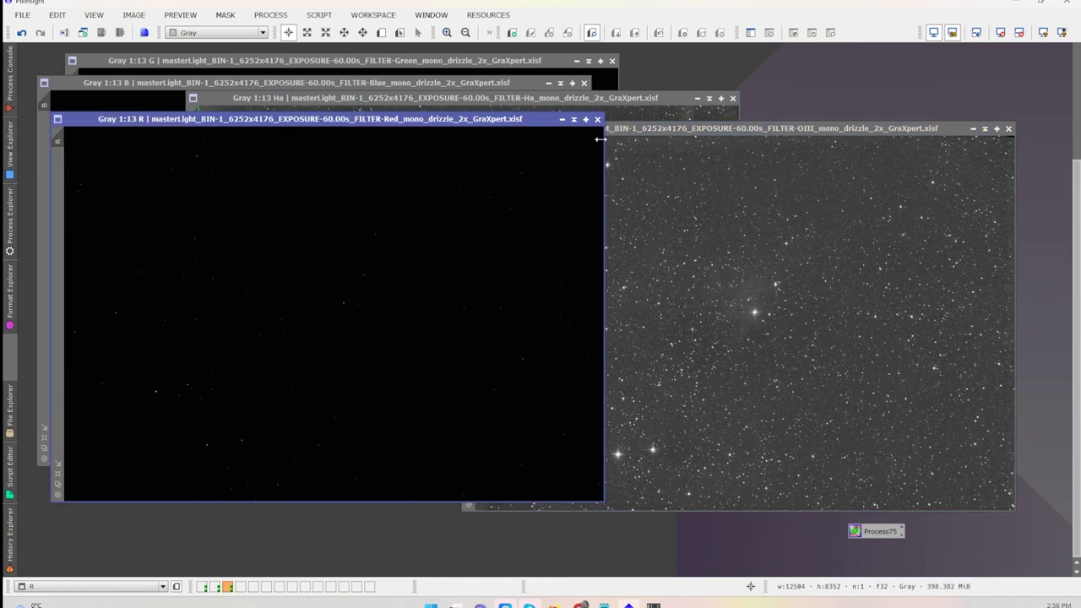
click(560, 99)
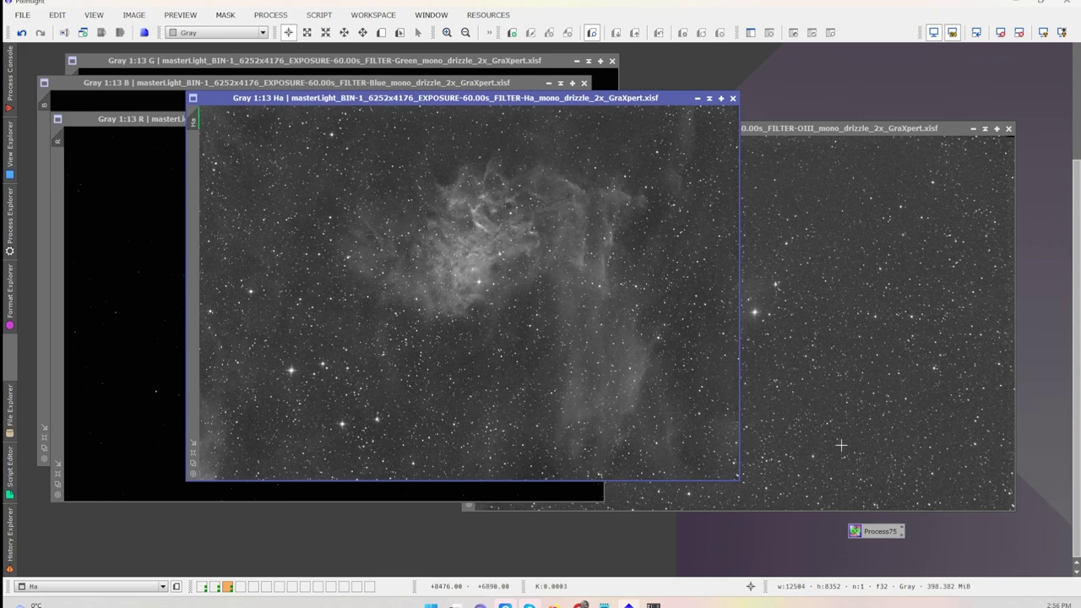
double_click(870, 535)
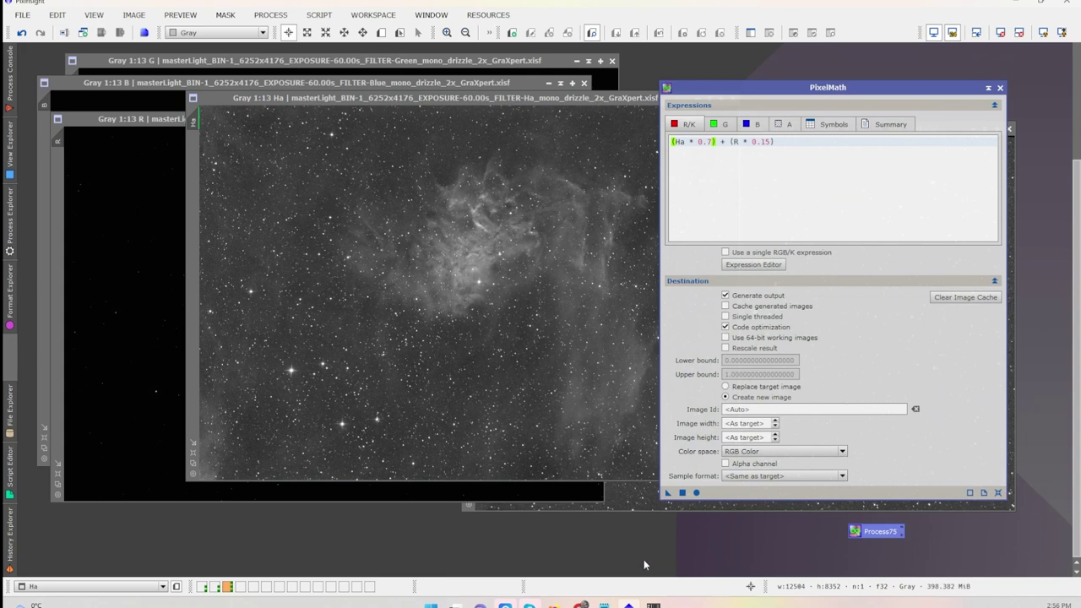
click(604, 602)
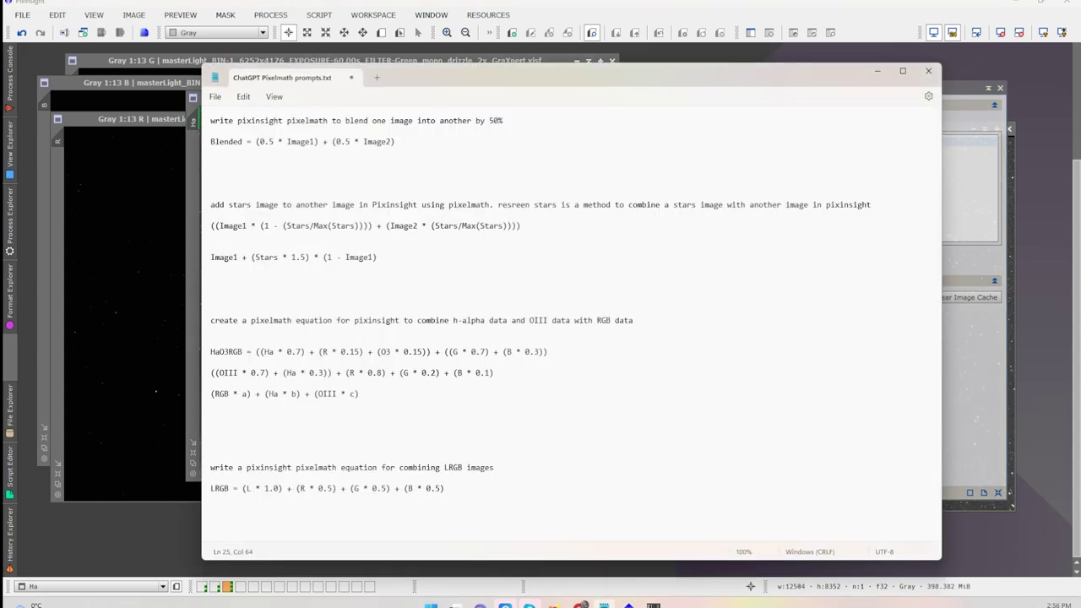
drag(256, 351, 366, 351)
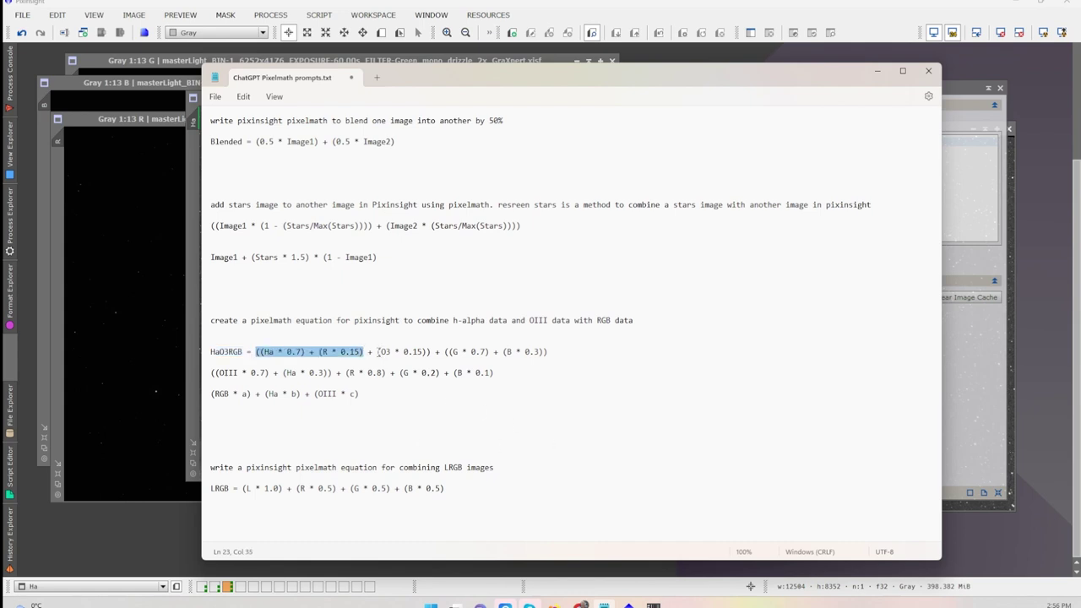
click(383, 351)
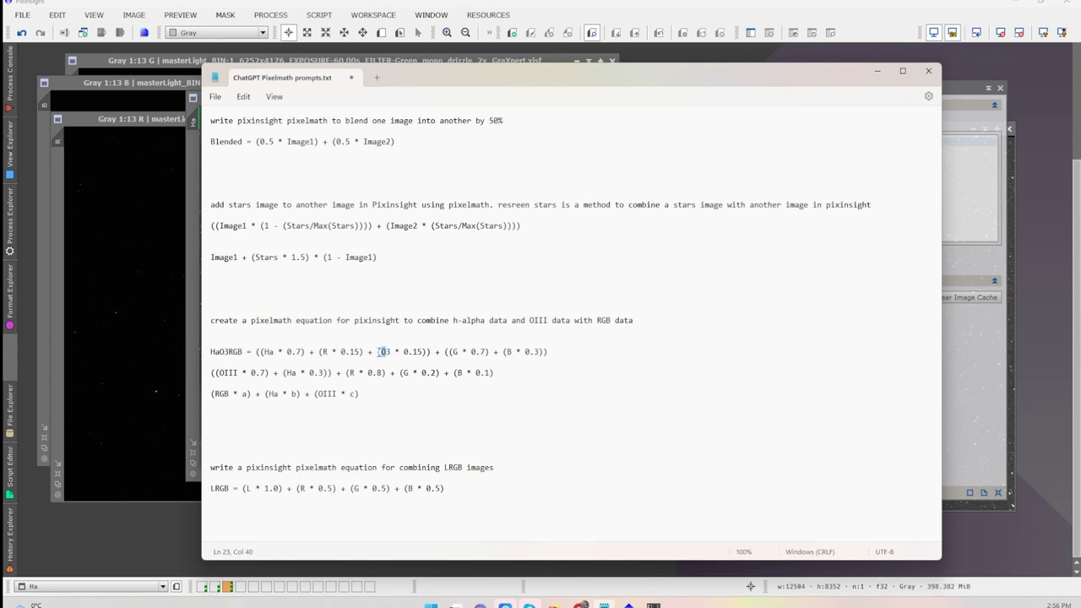
drag(378, 351, 503, 353)
click(551, 351)
click(962, 213)
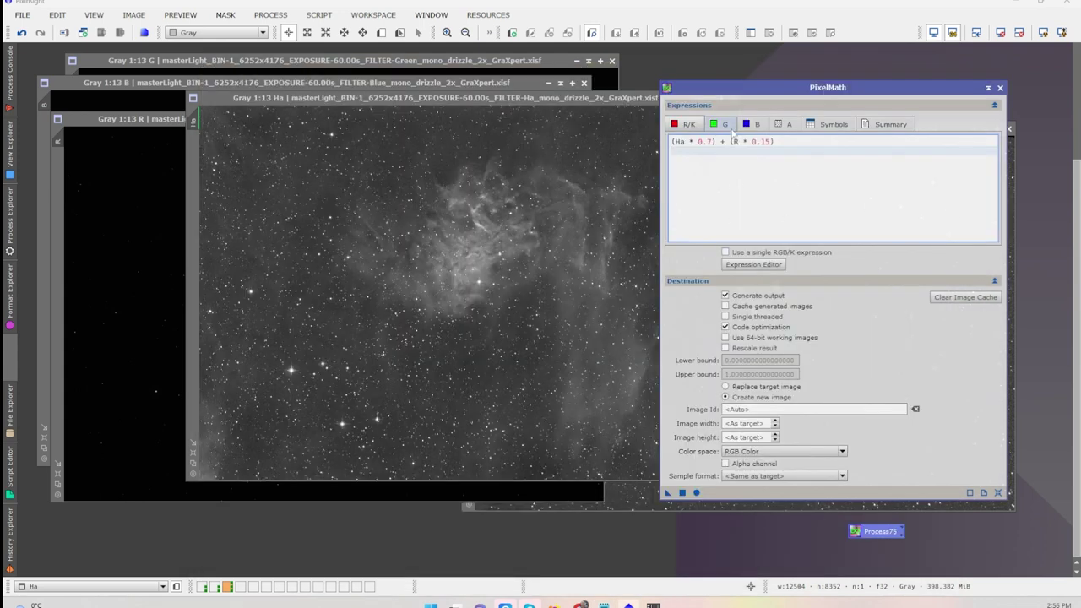
Apply the Ha/R, O3/G and B * 0.3 expressions to create Image21, then auto-stretch it.
click(726, 126)
click(689, 125)
click(720, 127)
click(689, 125)
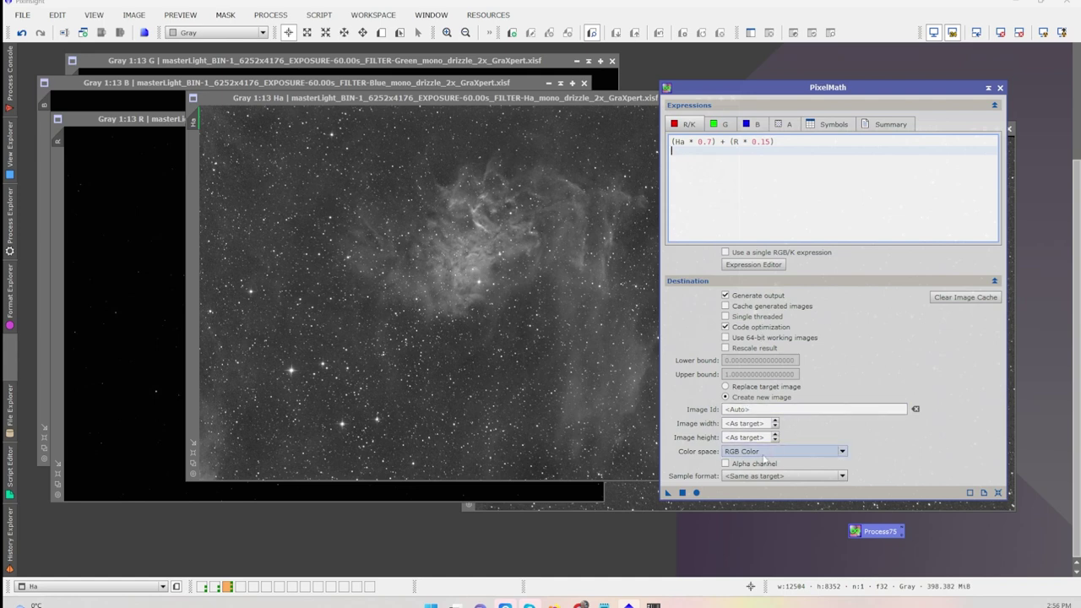
click(682, 493)
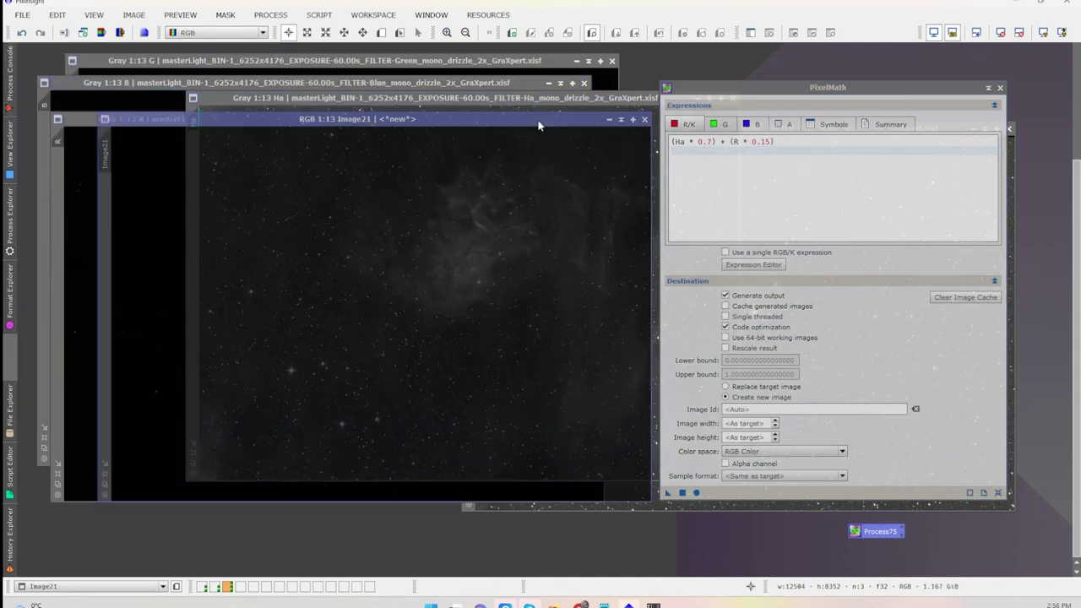
click(1043, 32)
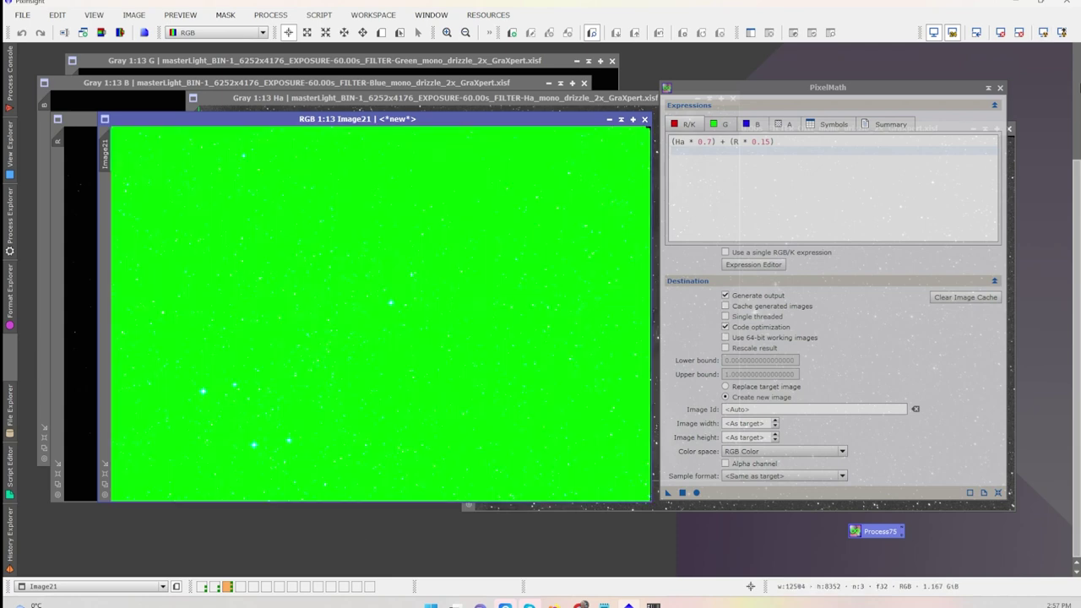
Apply an unlinked AutoStretch to Image21 so the red Ha nebula shows in natural colour.
click(1043, 32)
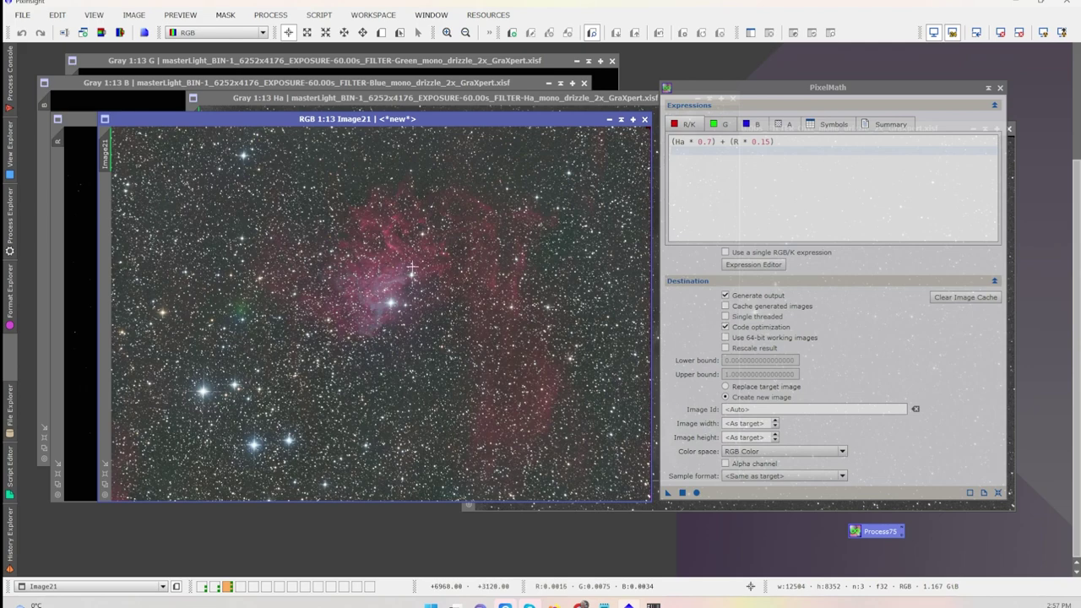
scroll(412, 269, up, 5)
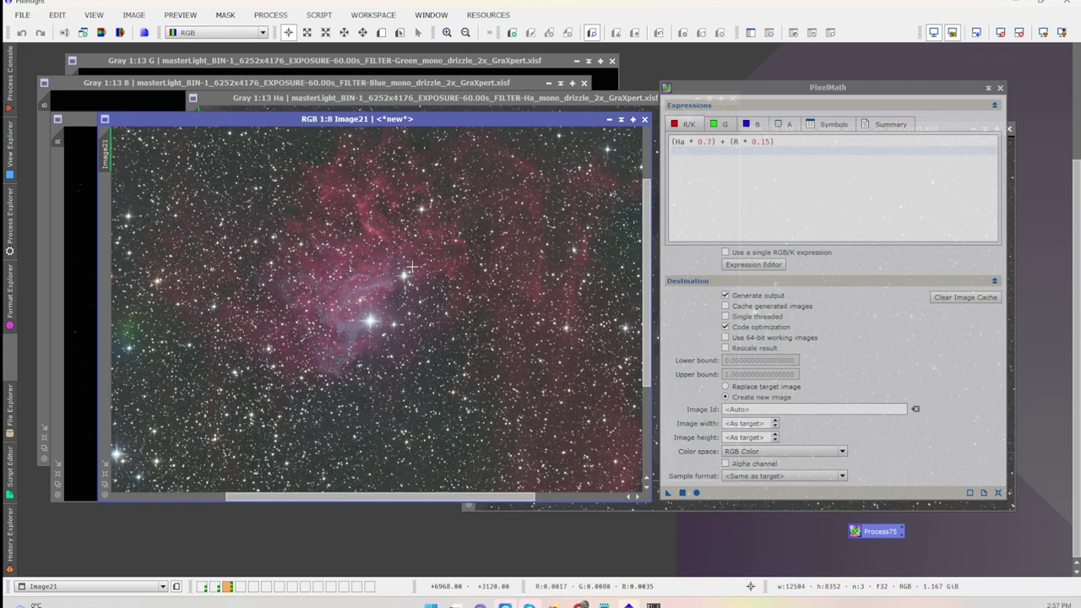
scroll(412, 269, down, 5)
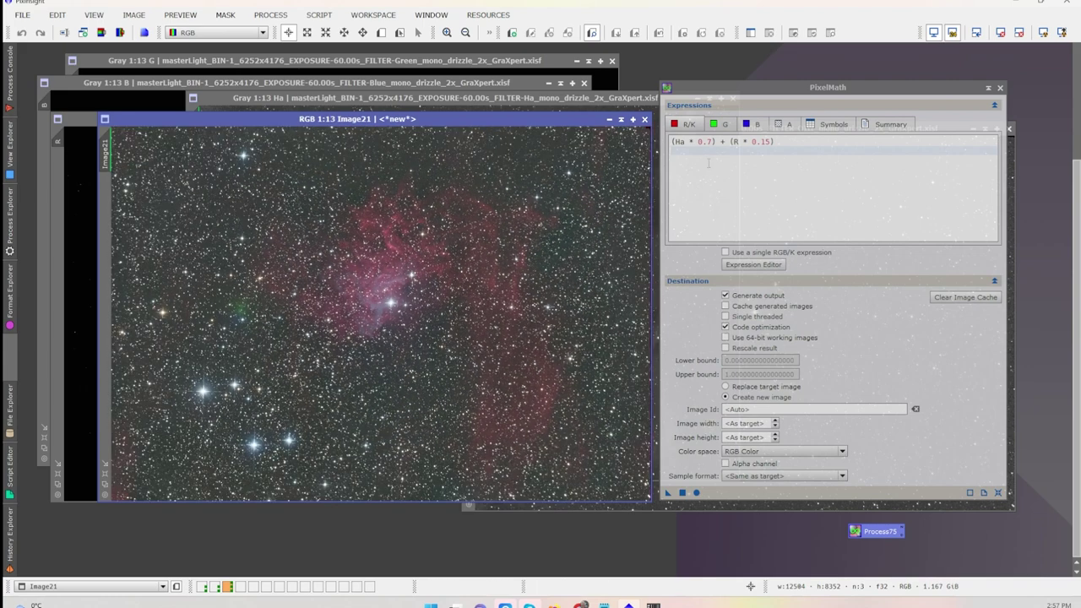
Review the red (Ha * 0.7) + (R * 0.15) and green channel expressions in PixelMath.
drag(698, 141, 716, 141)
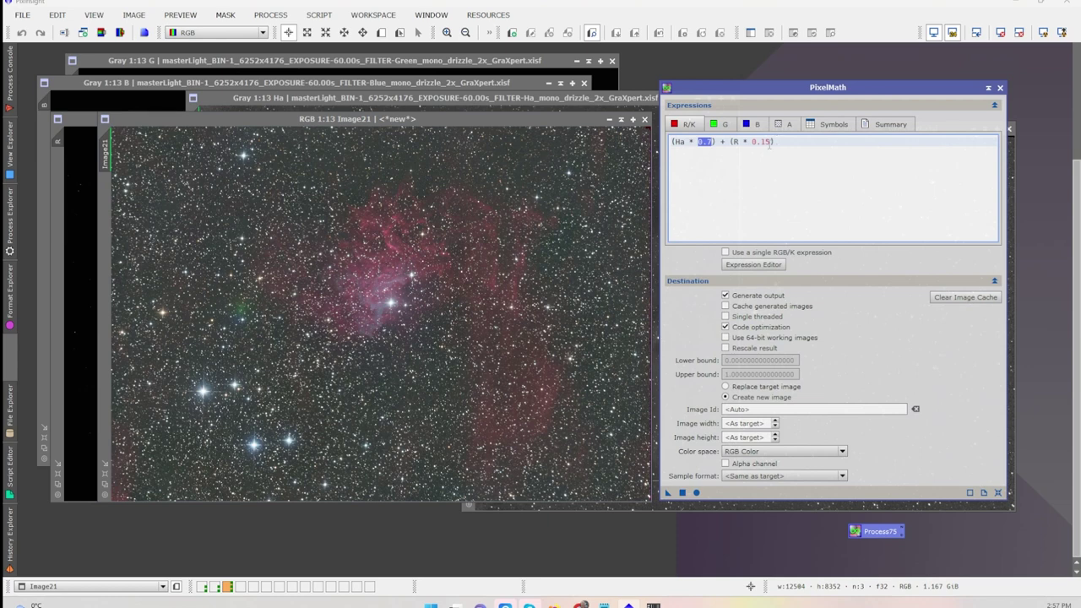
click(714, 126)
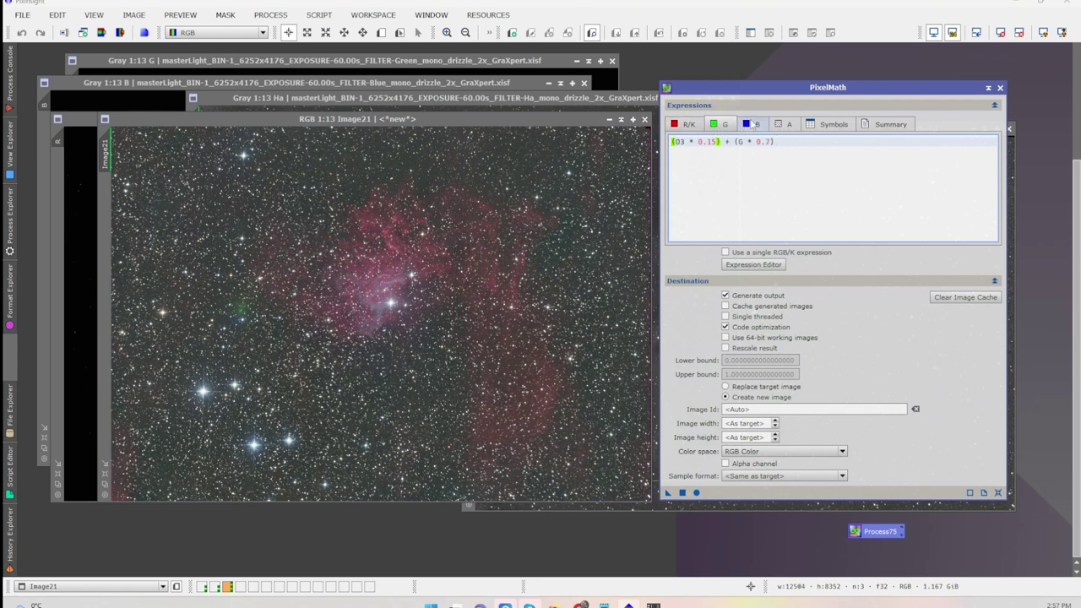
click(677, 126)
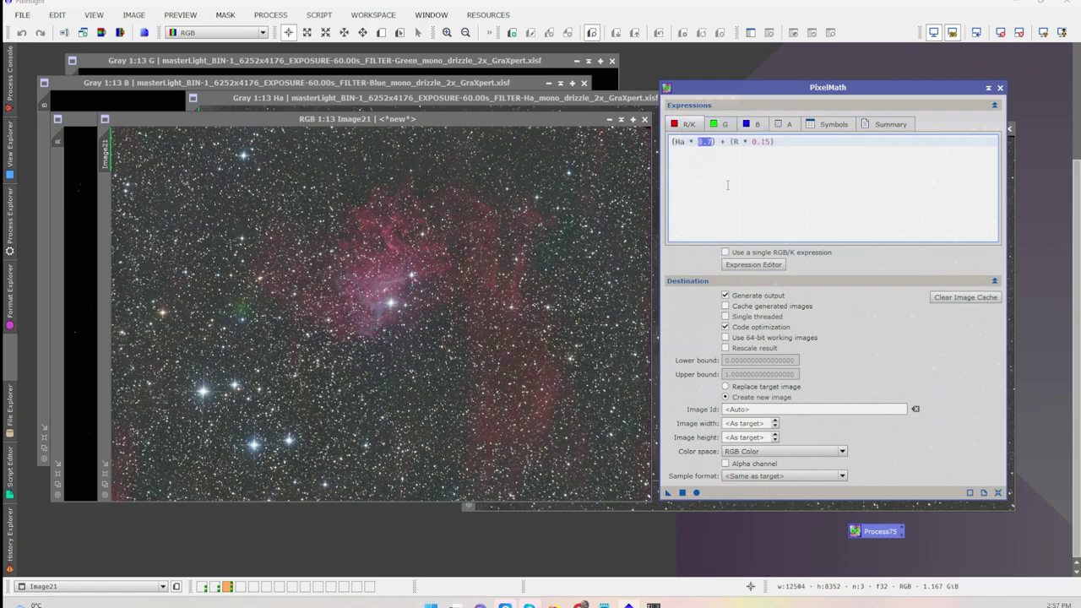
Submit a ChatGPT prompt asking for PixInsight PixelMath combining H-alpha, OIII and SII data in an SHO Hubble Palette.
key(ctrl+a)
key(Delete)
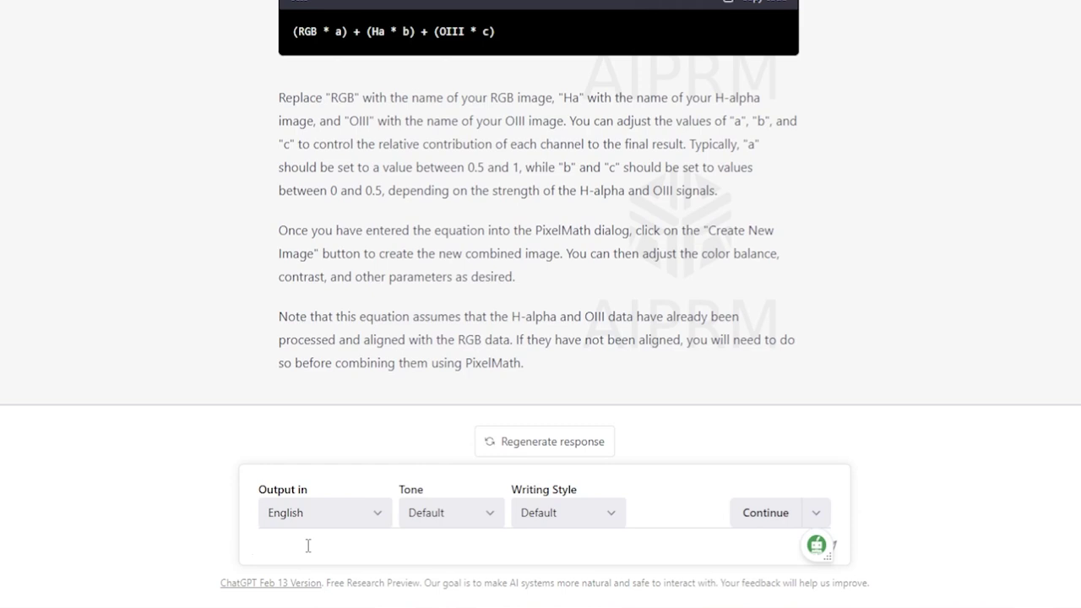
text(create)
text( pixelmat)
key(BackSpace)
text(math)
key(BackSpace)
key(BackSpace)
key(BackSpace)
key(BackSpace)
key(BackSpace)
key(BackSpace)
key(BackSpace)
key(BackSpace)
text(xinsight pixelmath to )
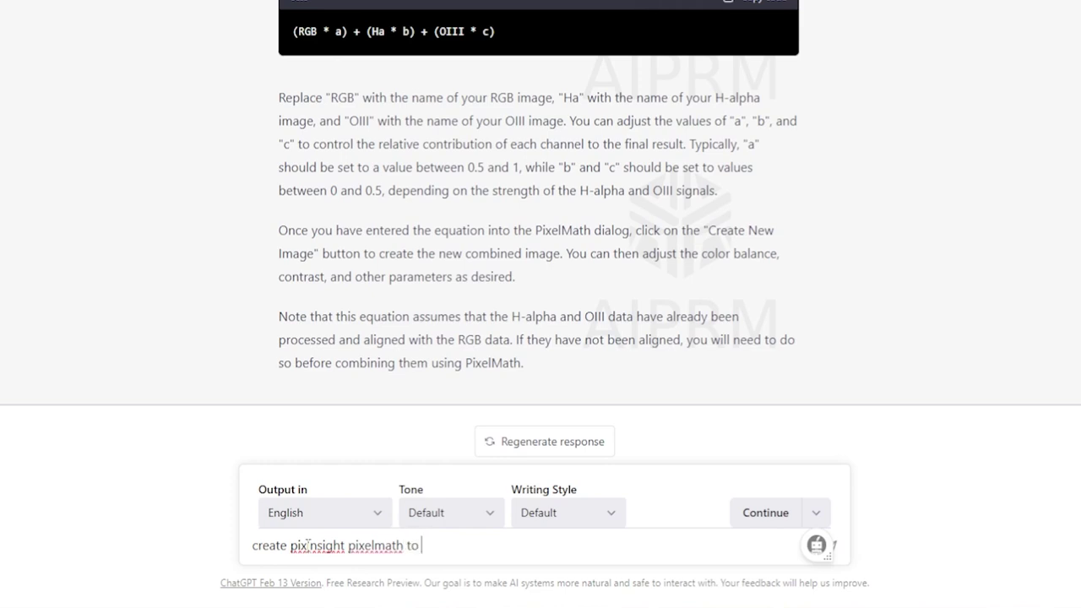
text(combine h-alp)
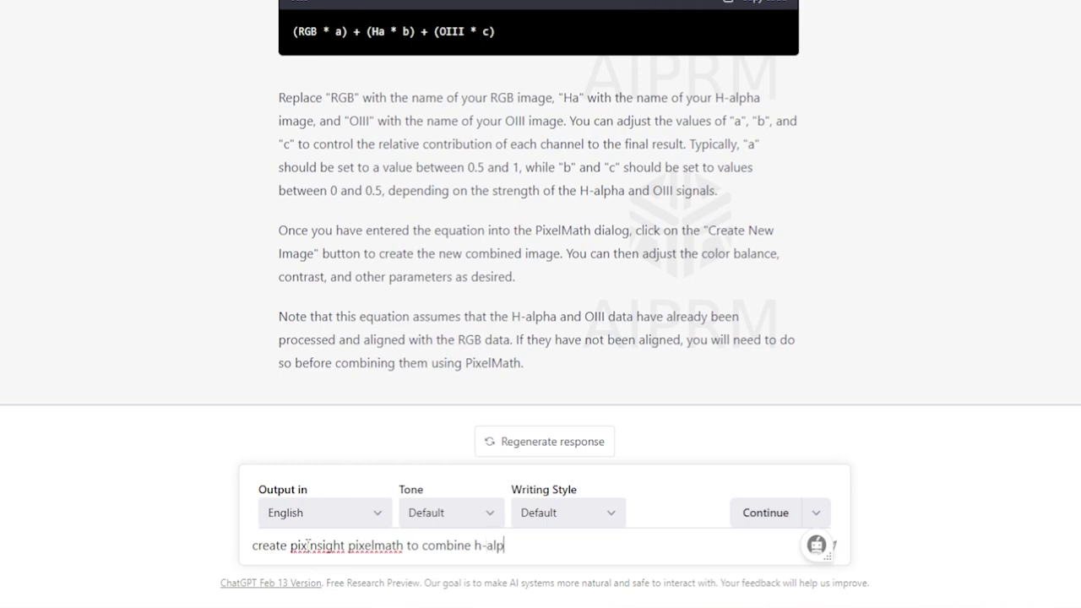
text(ha, OIII and SII data in a)
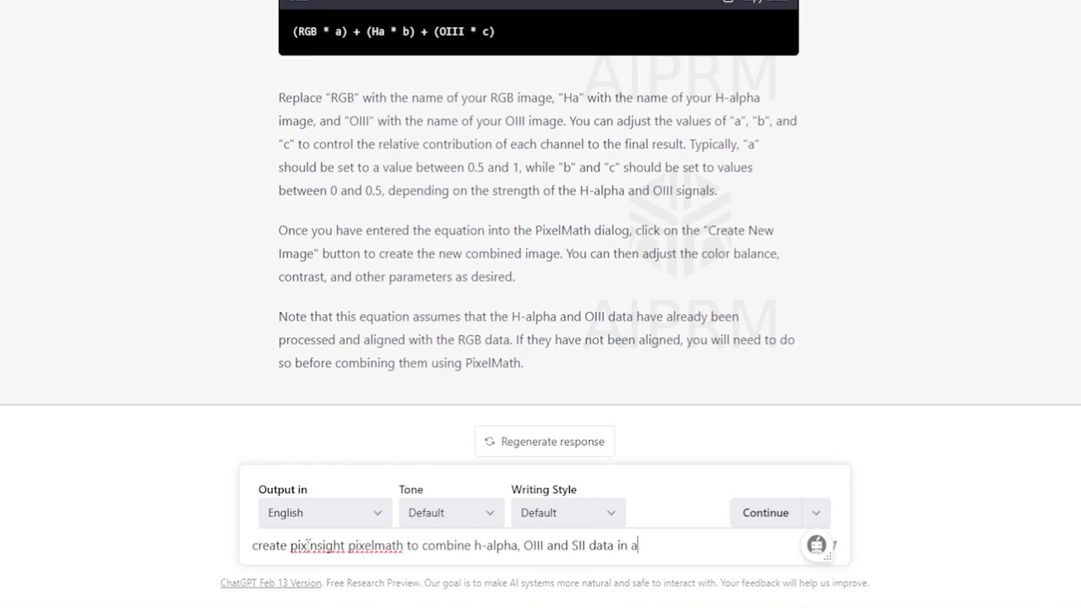
text( SHO hubble )
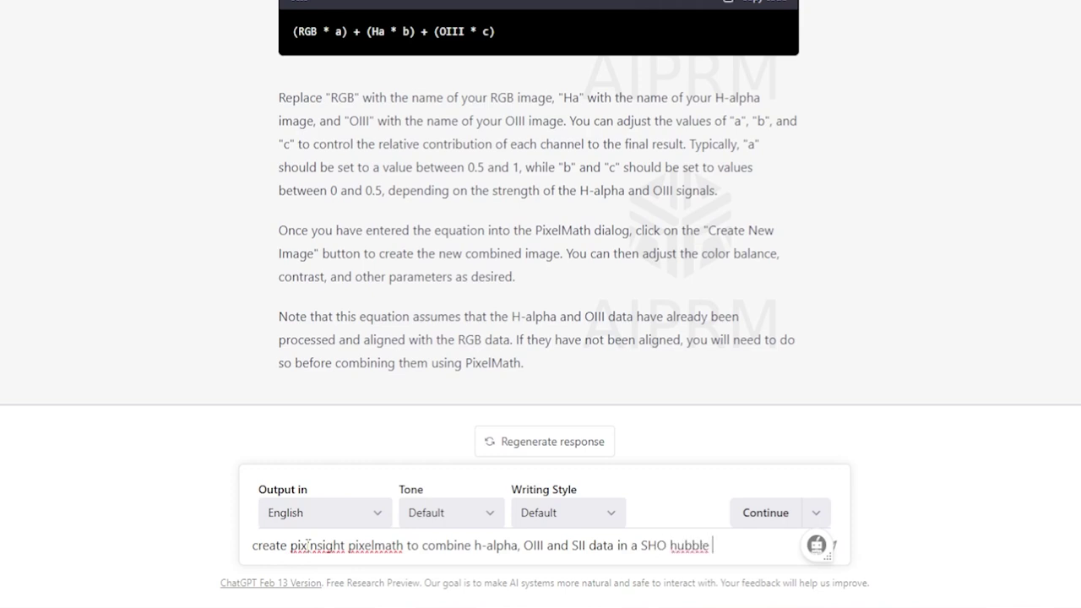
text(Palette)
key(Return)
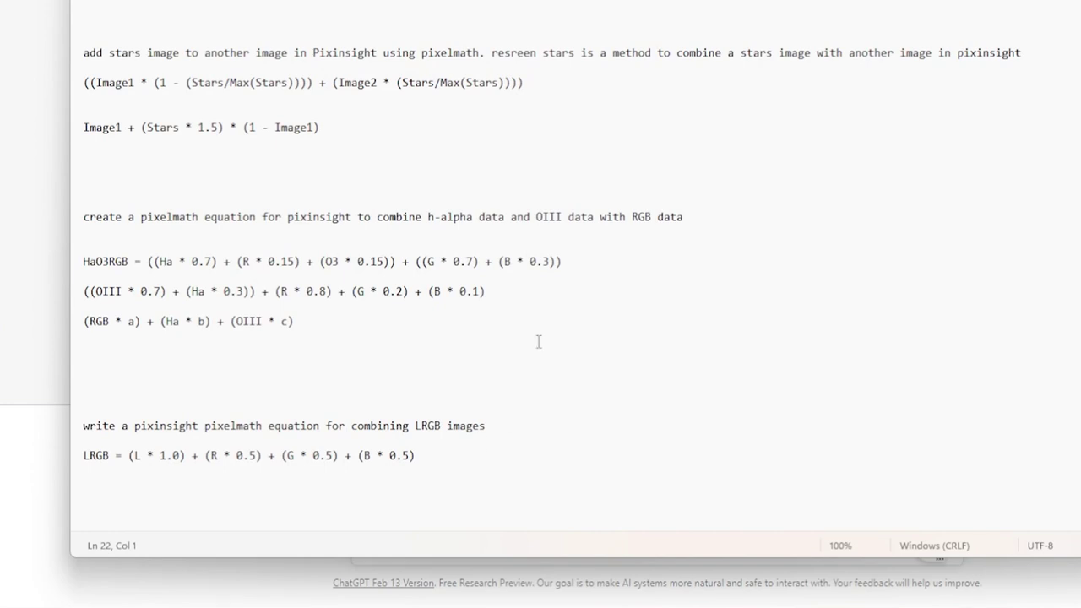
Add the line 'SHO (Ha * a) + (OIII * b) + (SII * c)' below the LRGB equation in Notepad.
click(485, 456)
key(Return)
key(Return)
text(SHO)
text((Ha * a) + (OIII * b) + (SII * c))
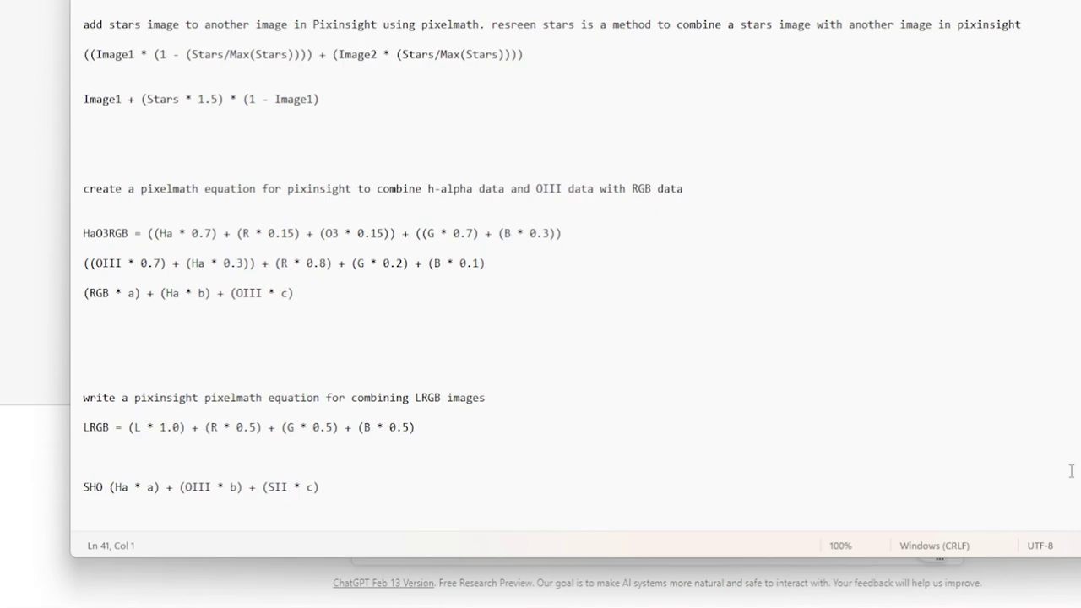
Open the saved SHO_combine PixelMath process in PixInsight and apply it to the Ha image.
click(568, 602)
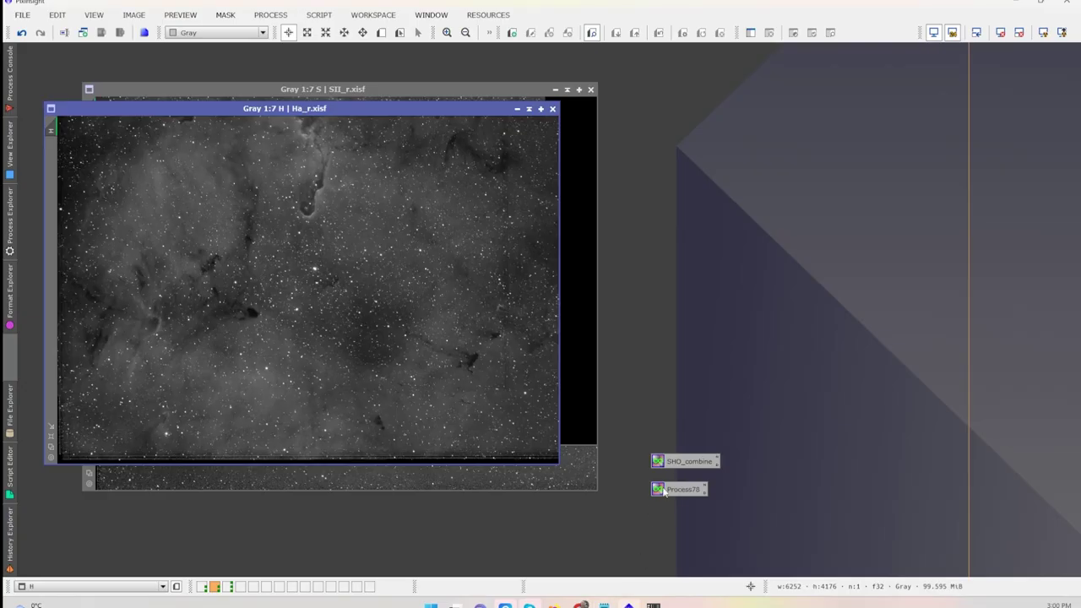
double_click(686, 462)
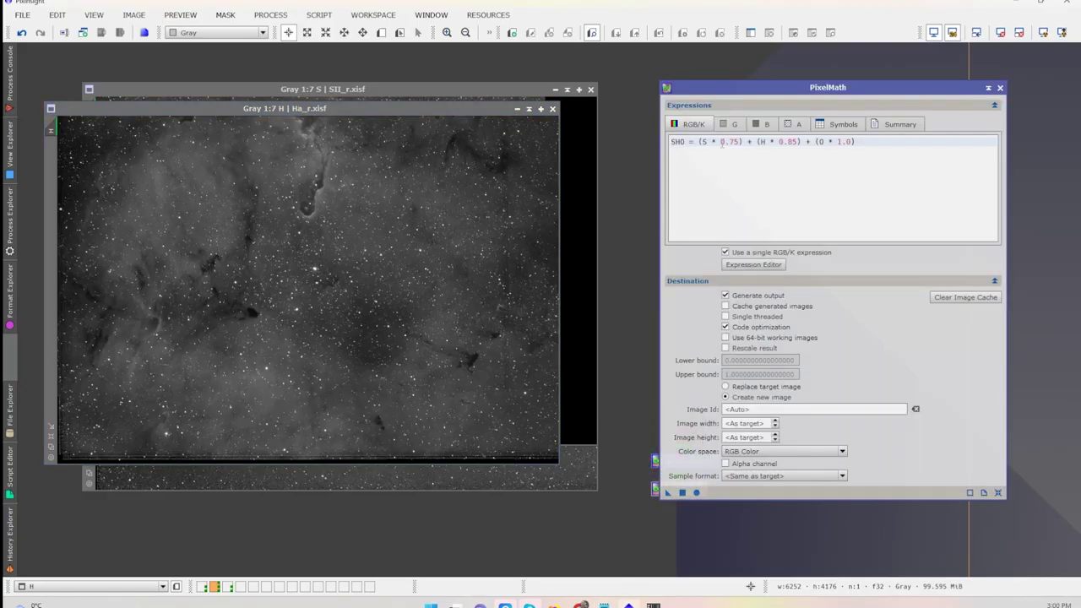
key(ctrl+a)
click(835, 152)
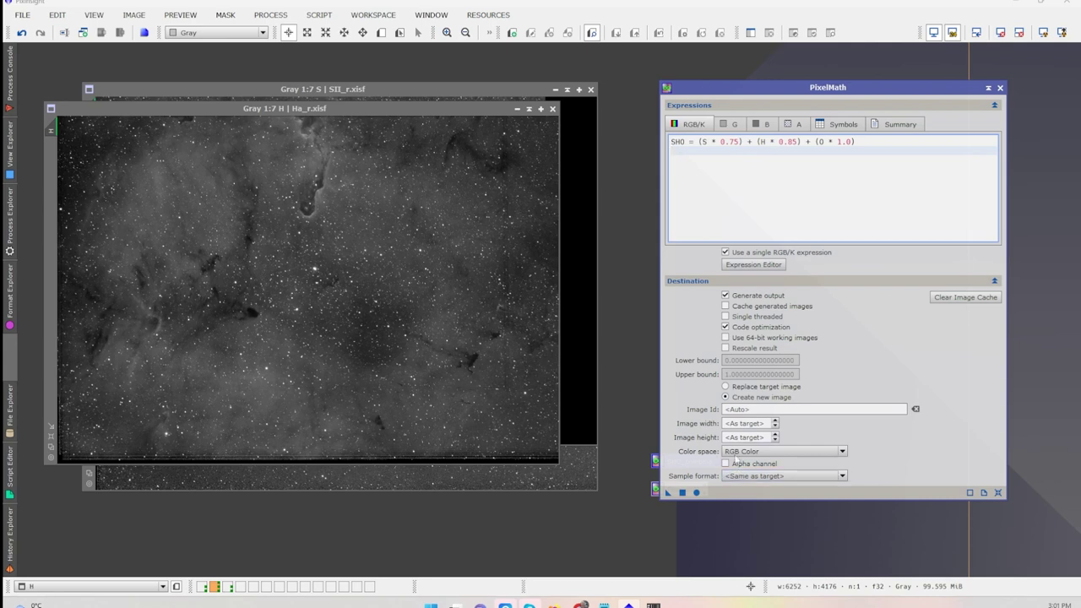
click(682, 492)
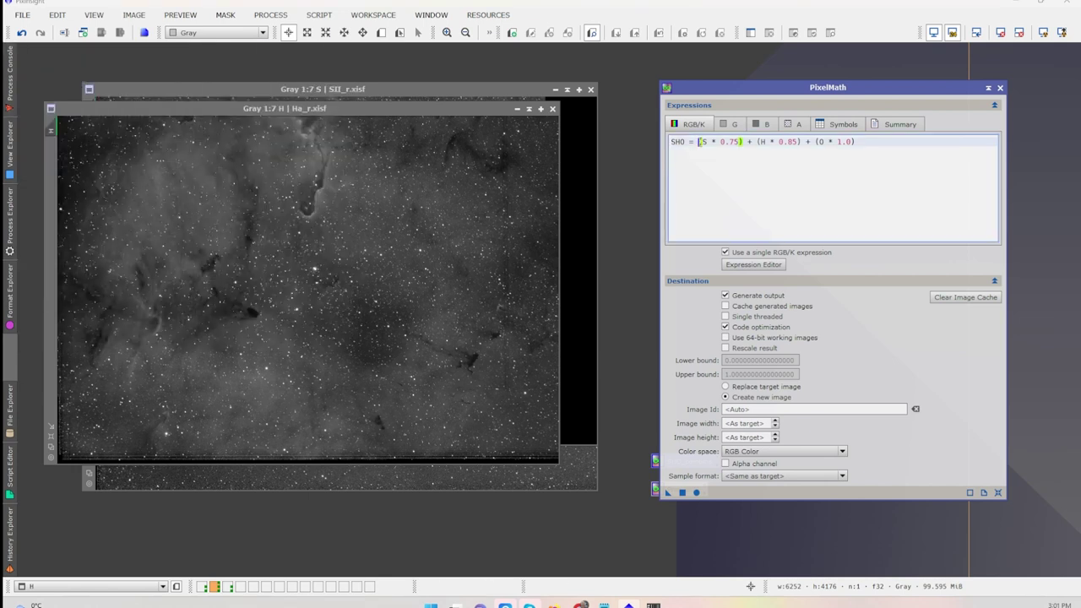
Strip the 'SHO =' label, rerun (S * 0.75) + (H * 0.85) + (O * 1.0) to create Image22, then close it.
drag(701, 141, 637, 141)
key(BackSpace)
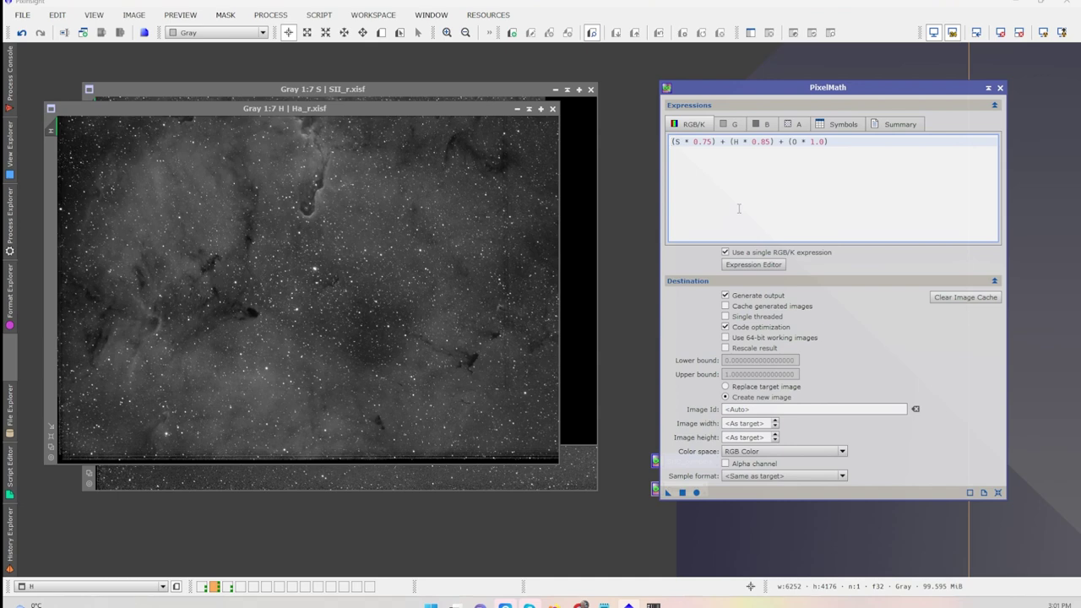
click(682, 493)
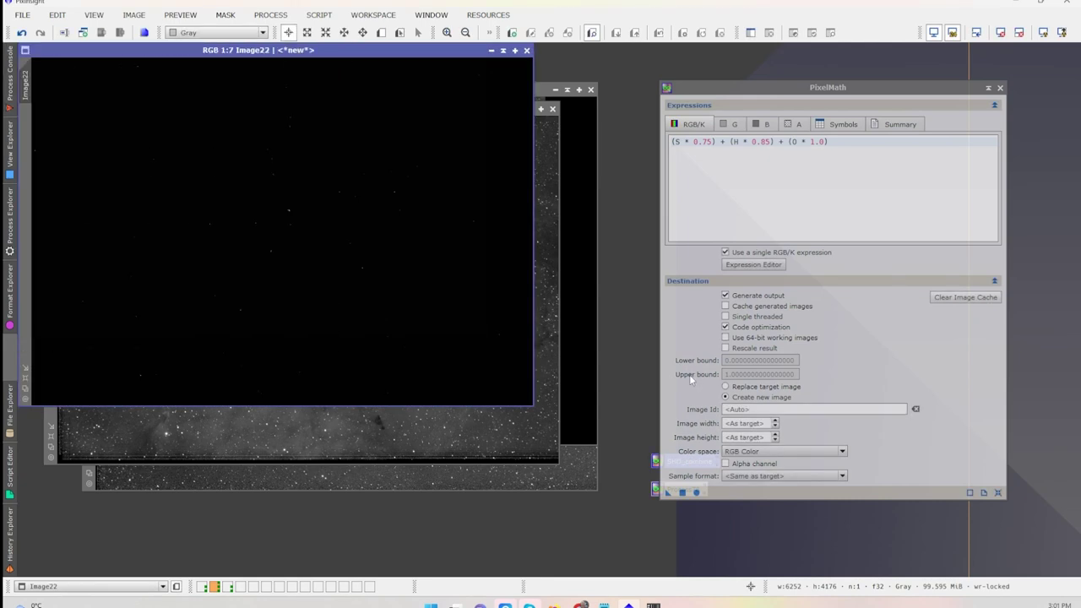
drag(412, 53, 480, 81)
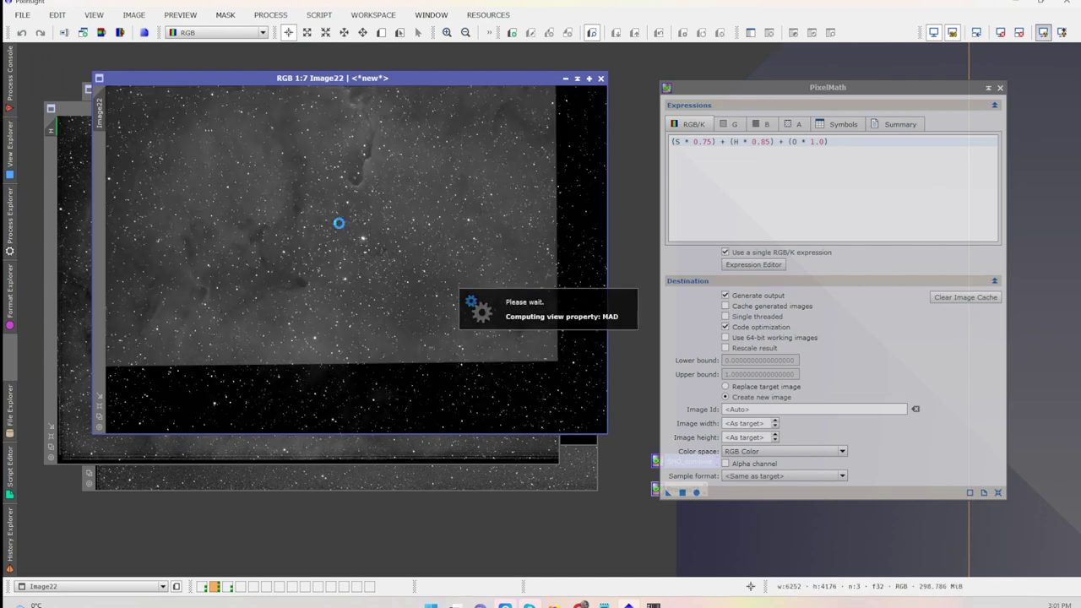
scroll(300, 178, up, 1)
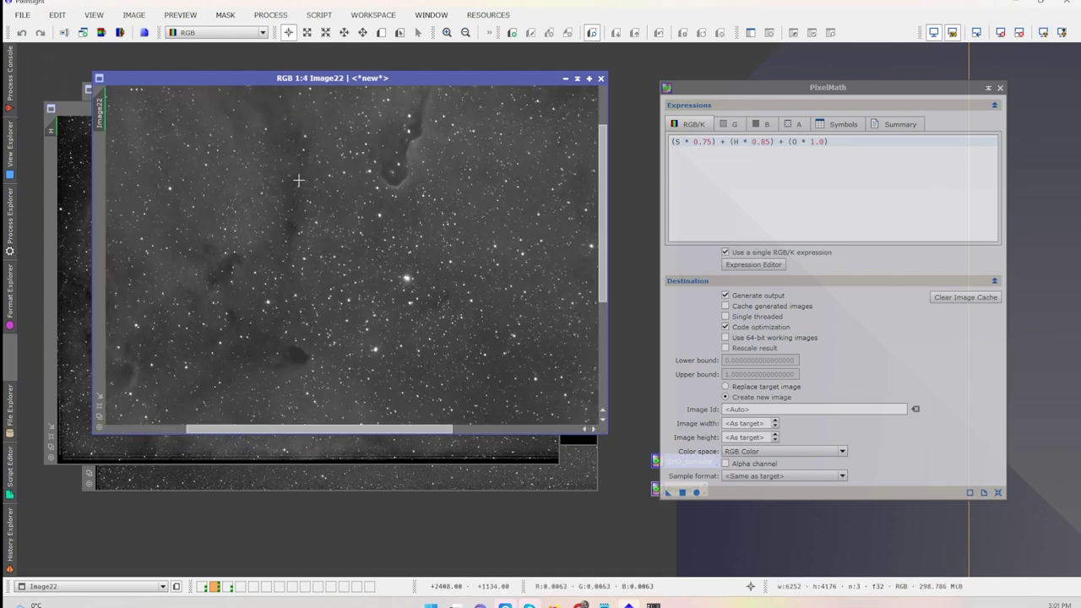
click(600, 78)
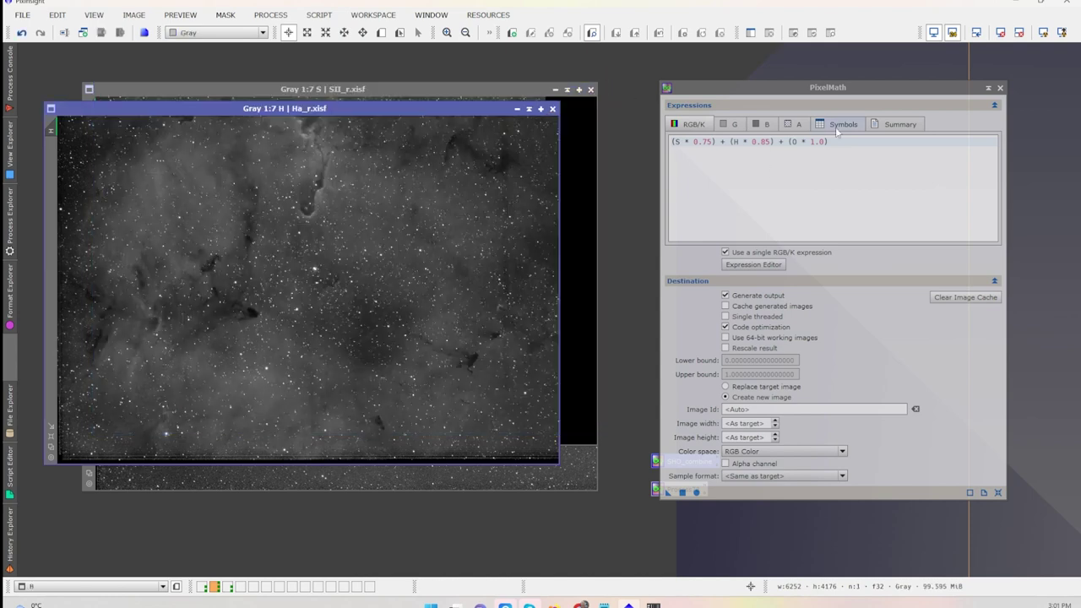
Turn off the single RGB/K expression and move the (H * 0.85) term into the green channel.
click(715, 145)
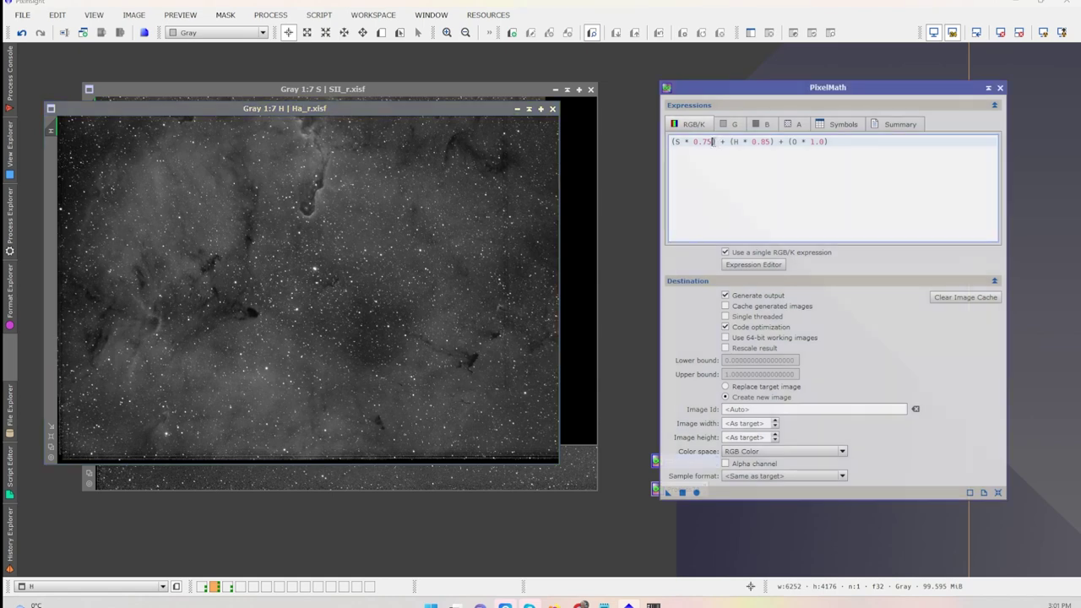
double_click(707, 141)
drag(716, 141, 672, 142)
key(Delete)
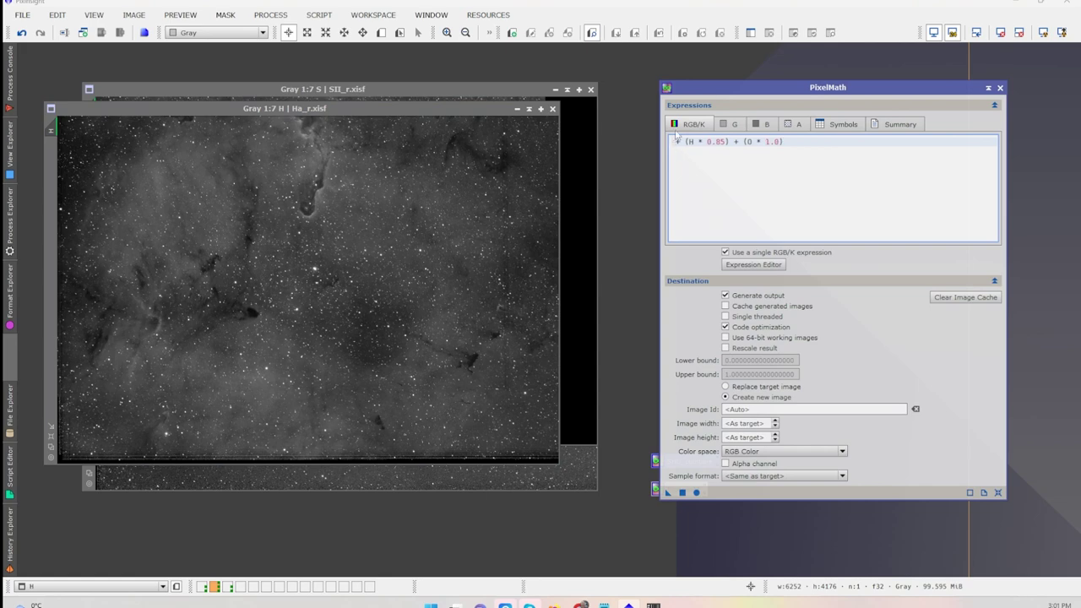
key(ctrl+z)
drag(730, 142, 773, 146)
key(ctrl+c)
key(Delete)
click(724, 252)
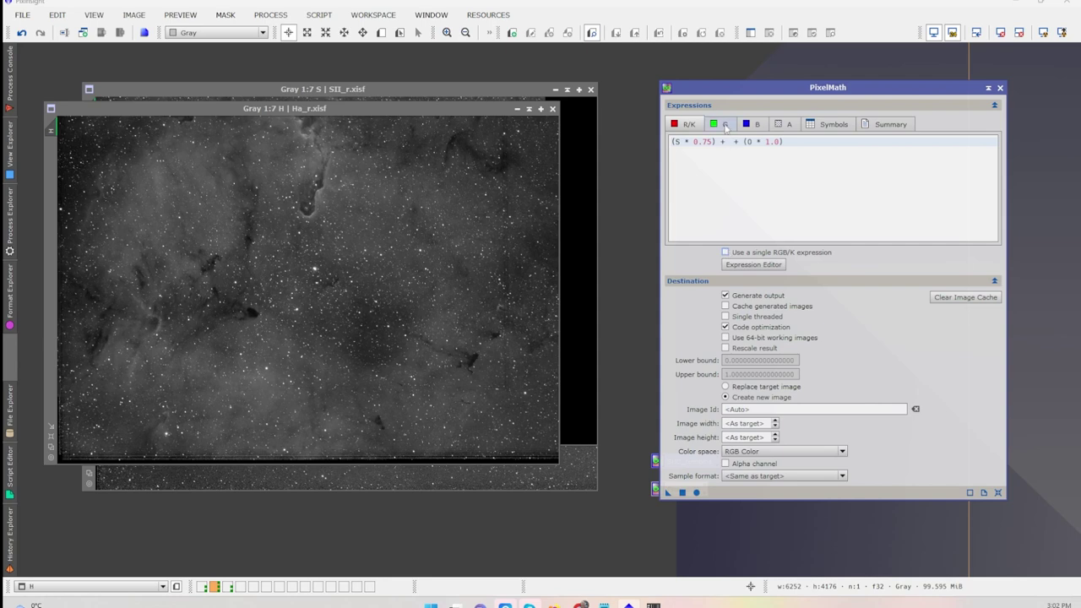
click(708, 144)
key(ctrl+v)
Move (O * 1.0) into the blue channel, leaving (S * 0.75) in red, and apply to create Image23.
click(685, 124)
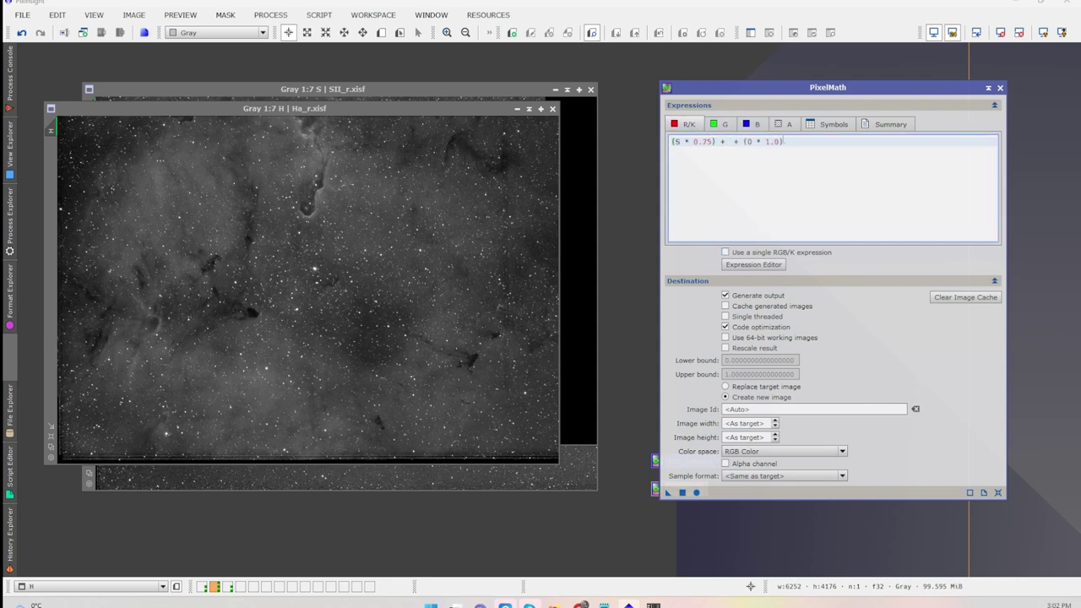
click(784, 141)
drag(784, 141, 743, 141)
key(ctrl+c)
key(BackSpace)
key(BackSpace)
click(758, 127)
key(ctrl+v)
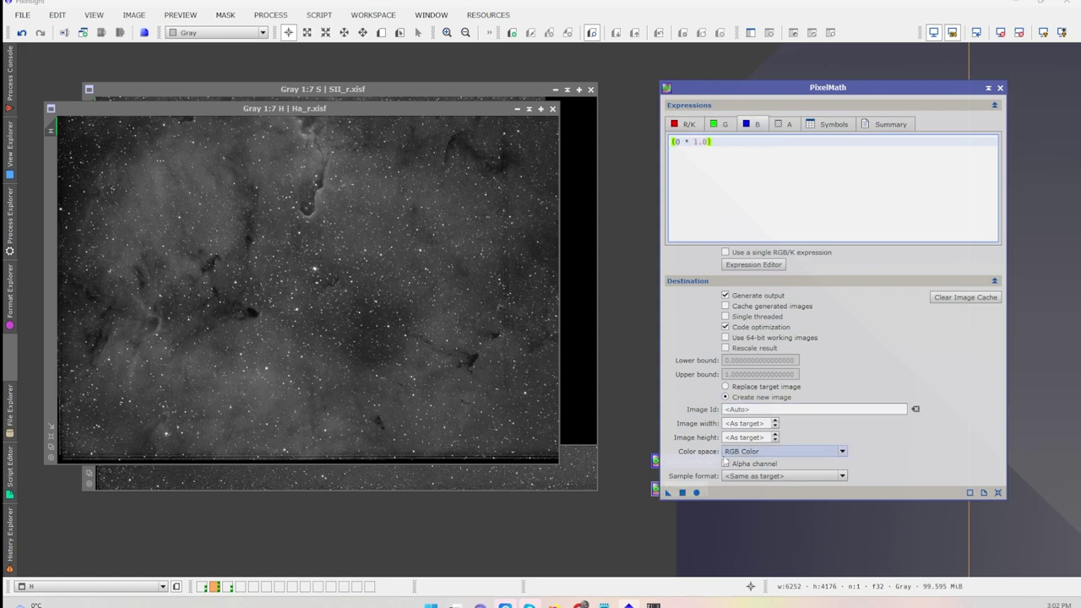
click(681, 492)
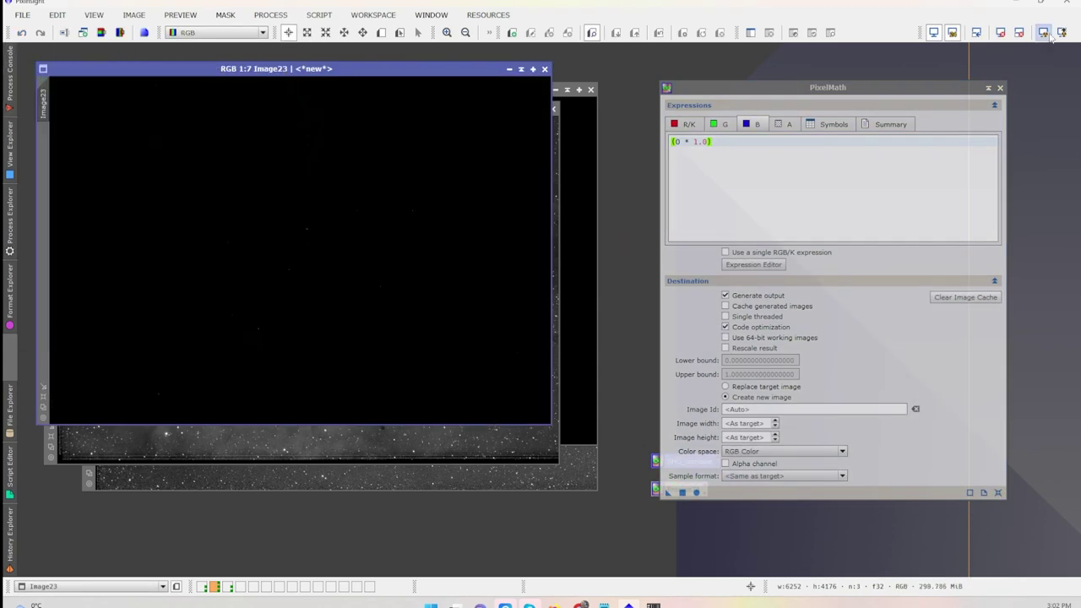
AutoStretch Image23 and reposition and zoom its window to show the green and magenta nebula.
click(1045, 33)
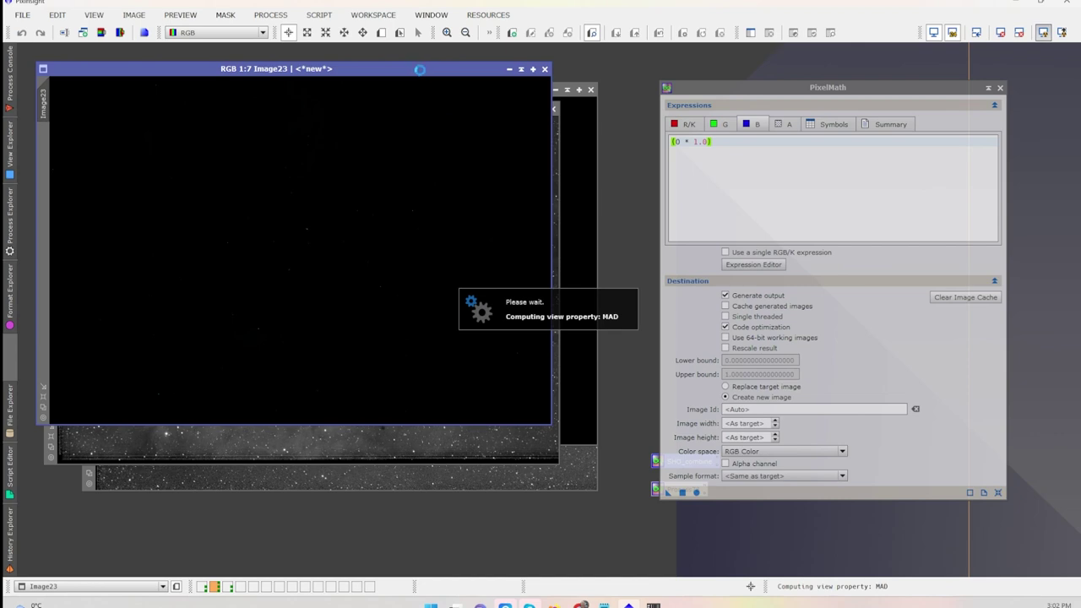
drag(420, 70, 491, 155)
scroll(361, 220, up, 3)
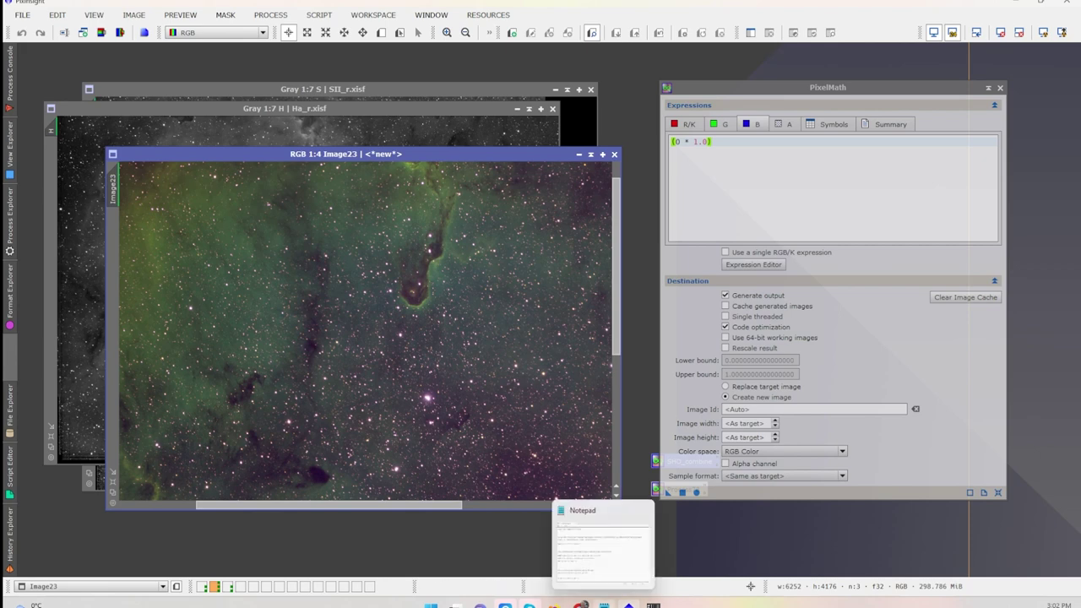
Look over the SHO formula line in the Notepad notes, then minimize Notepad.
click(603, 604)
drag(338, 510, 224, 506)
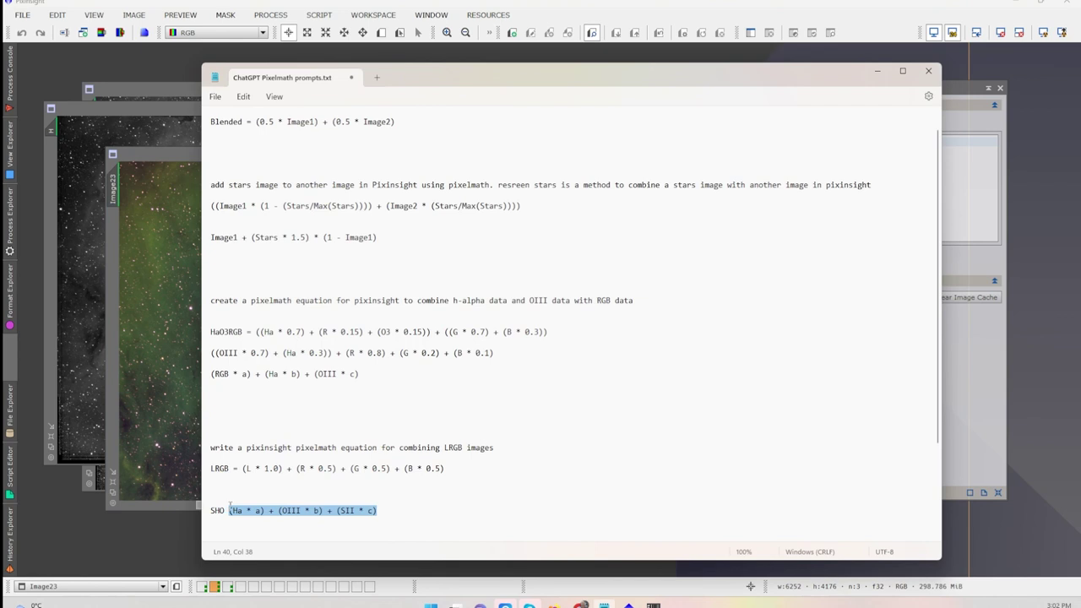
click(405, 513)
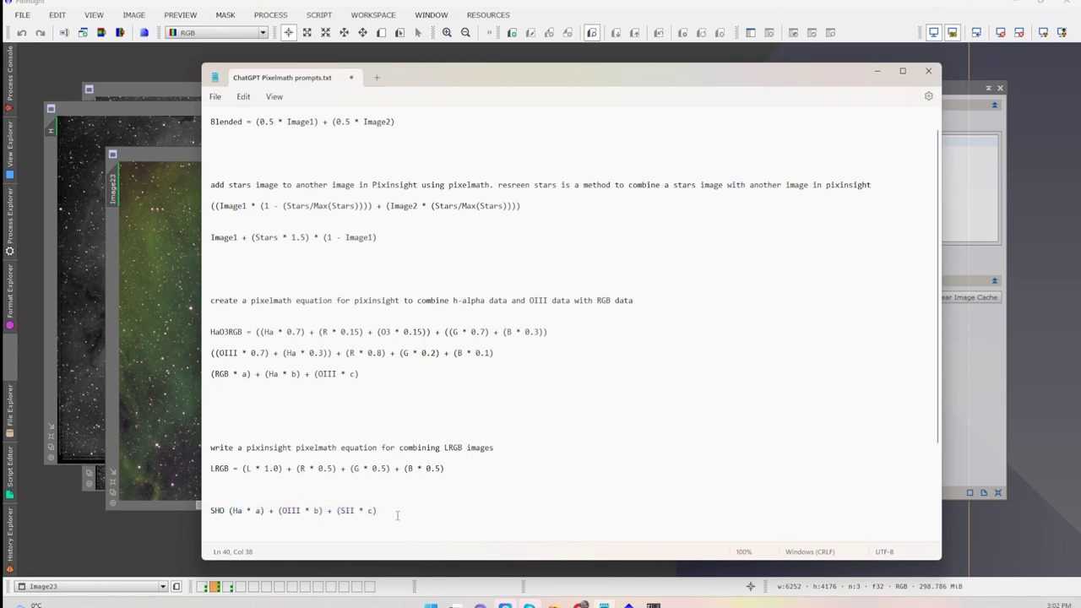
drag(397, 514, 229, 507)
click(397, 510)
click(878, 73)
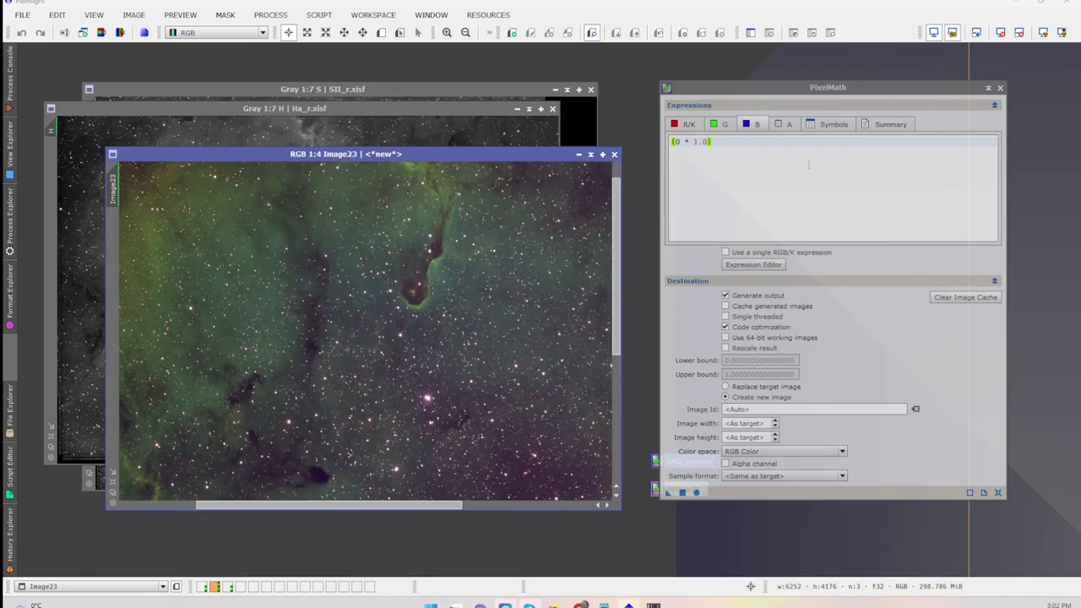